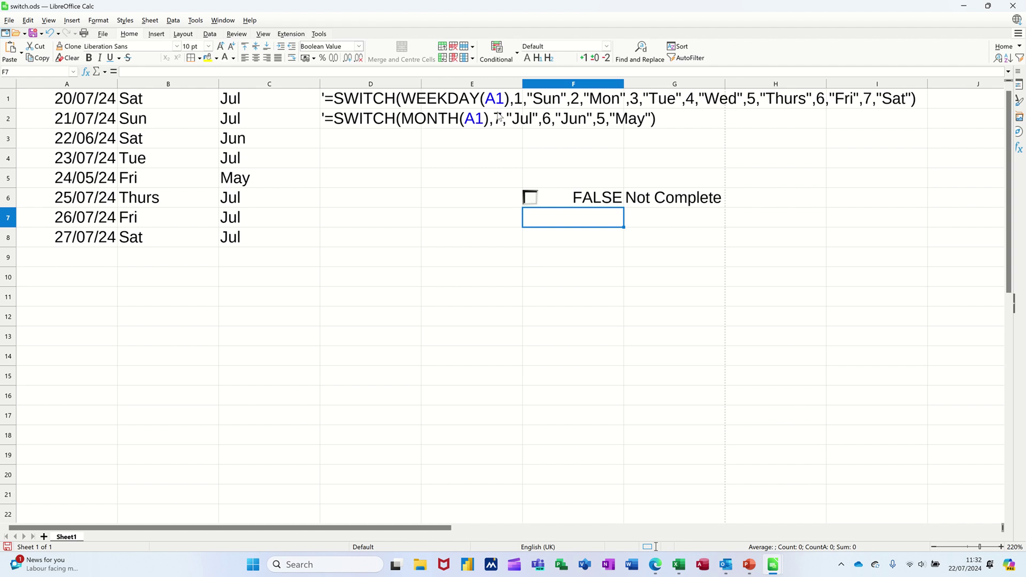
- Leave design mode and tick the row 6 checkbox so F6 reads TRUE and G6 shows complete
ctrl+click(531, 197)
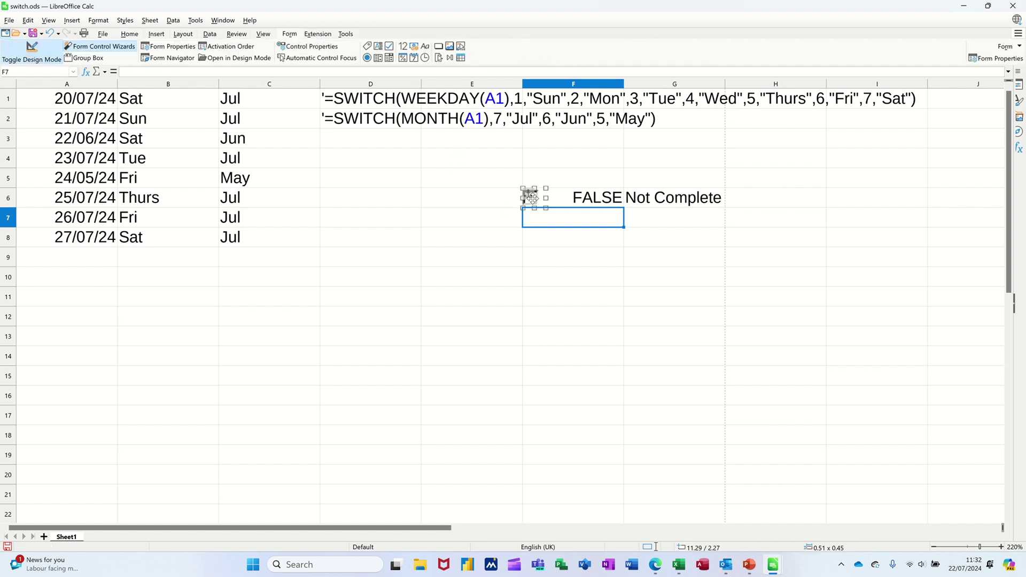
click(28, 55)
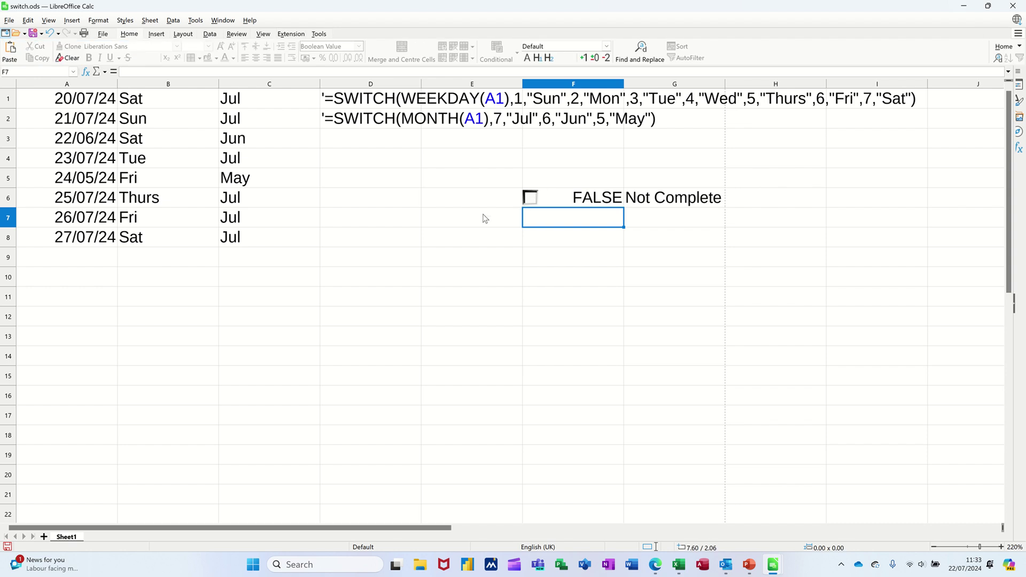
click(529, 200)
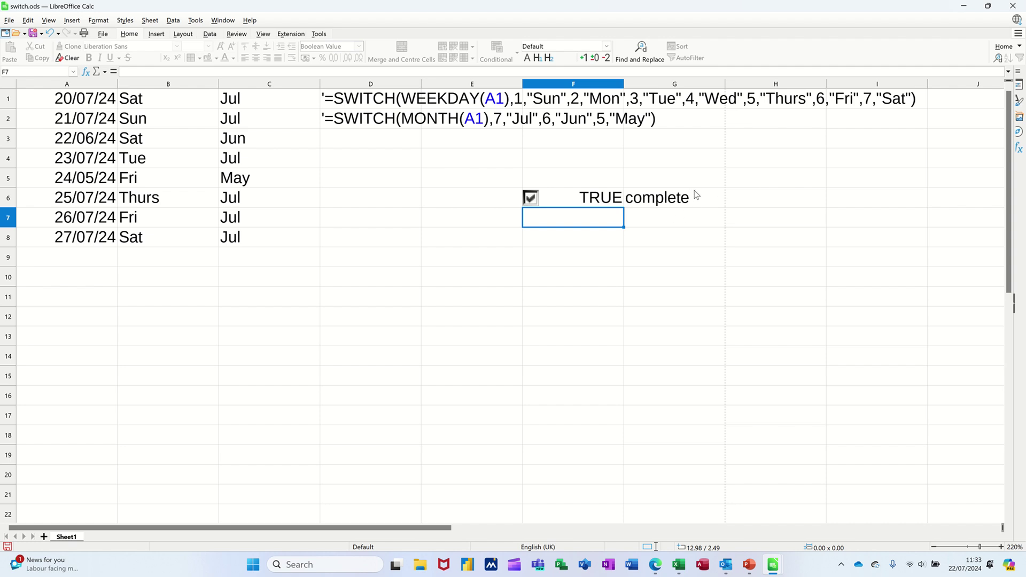
- Insert today's date 22/07/24 in D9 and fill it down to D11
click(345, 263)
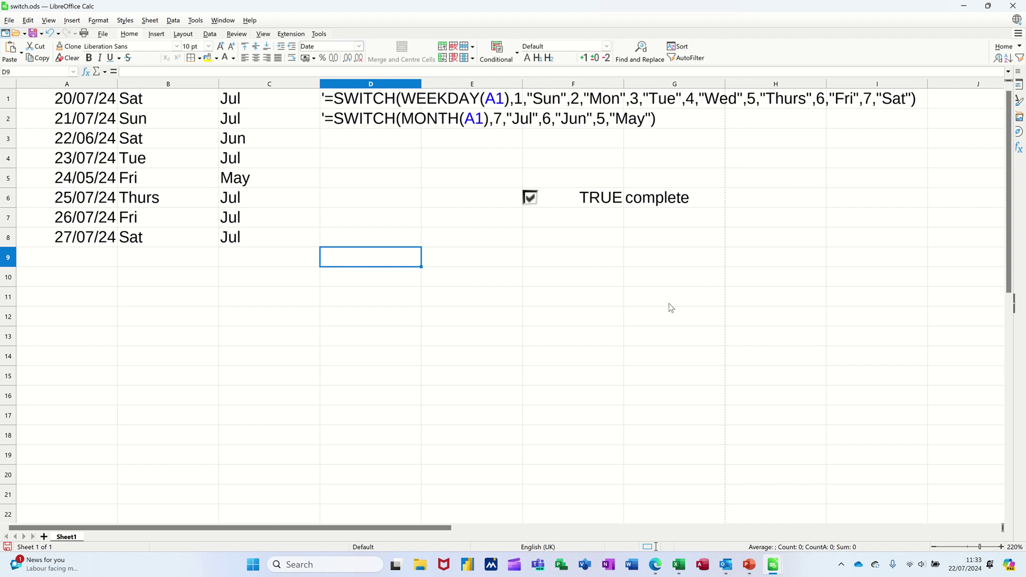
key(ctrl+semicolon)
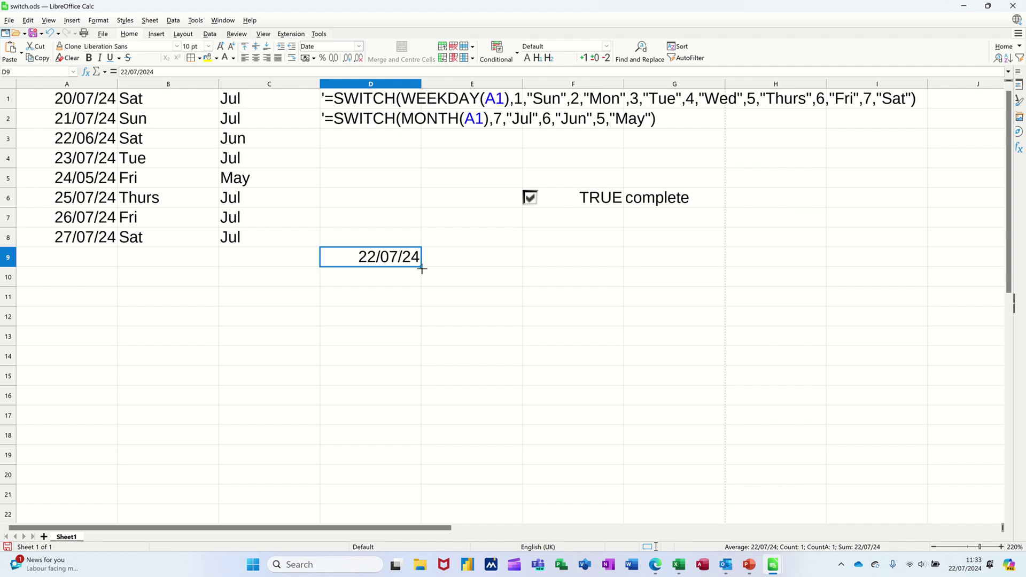
drag(421, 266, 414, 313)
click(448, 260)
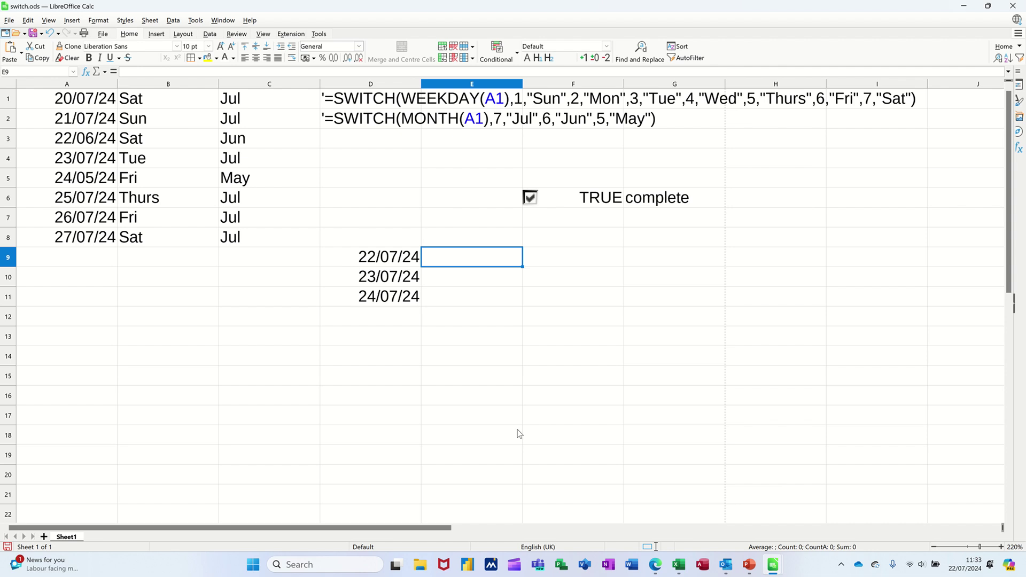
text(=we)
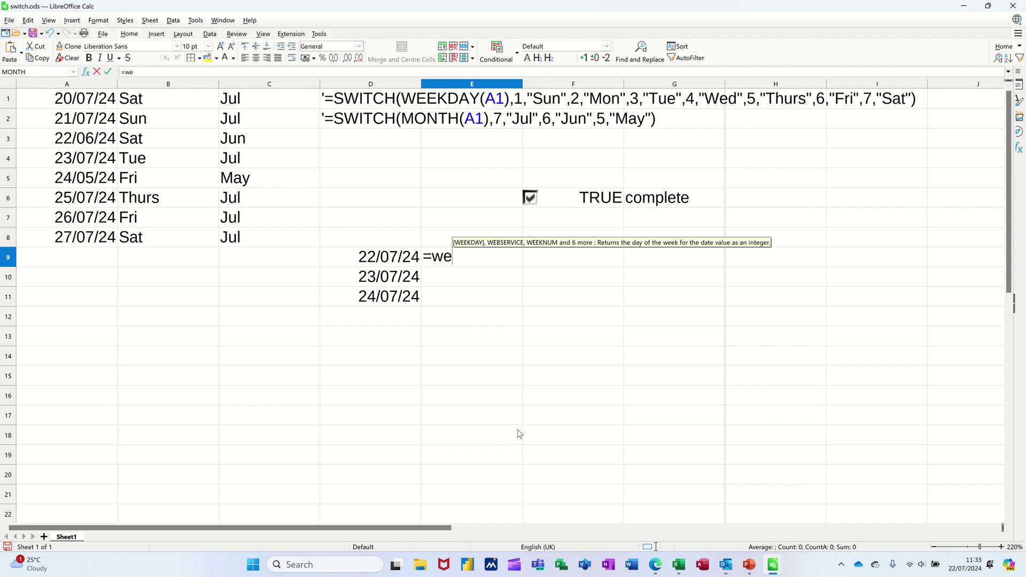
text(ekday)
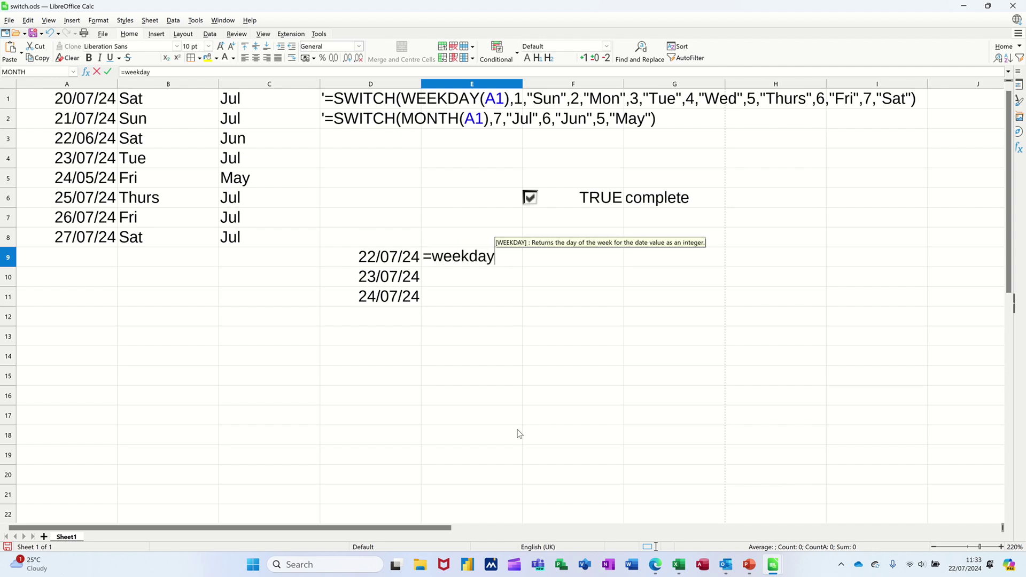
text(()
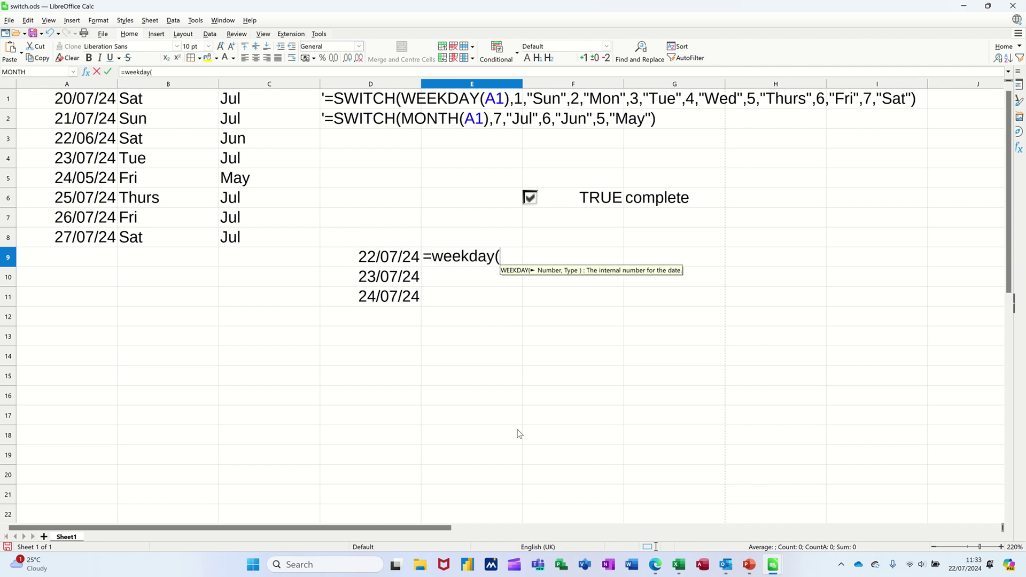
click(370, 253)
key(Return)
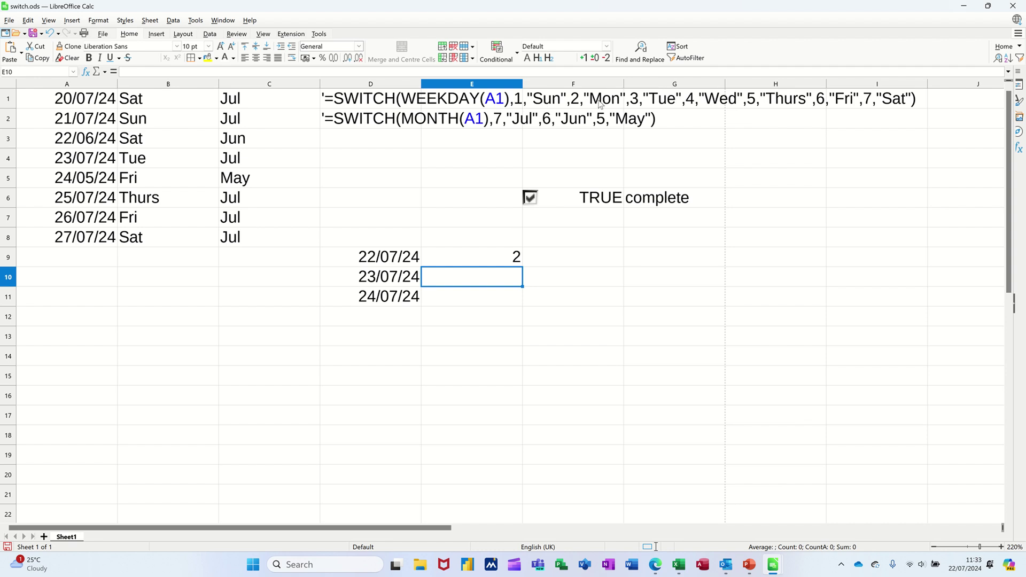
click(493, 261)
key(Delete)
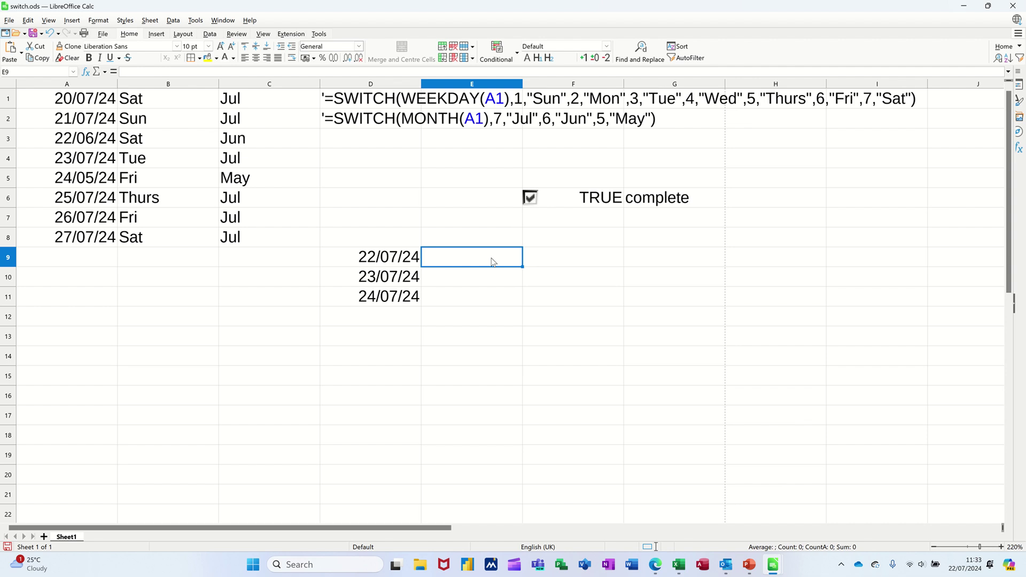
text(=sw)
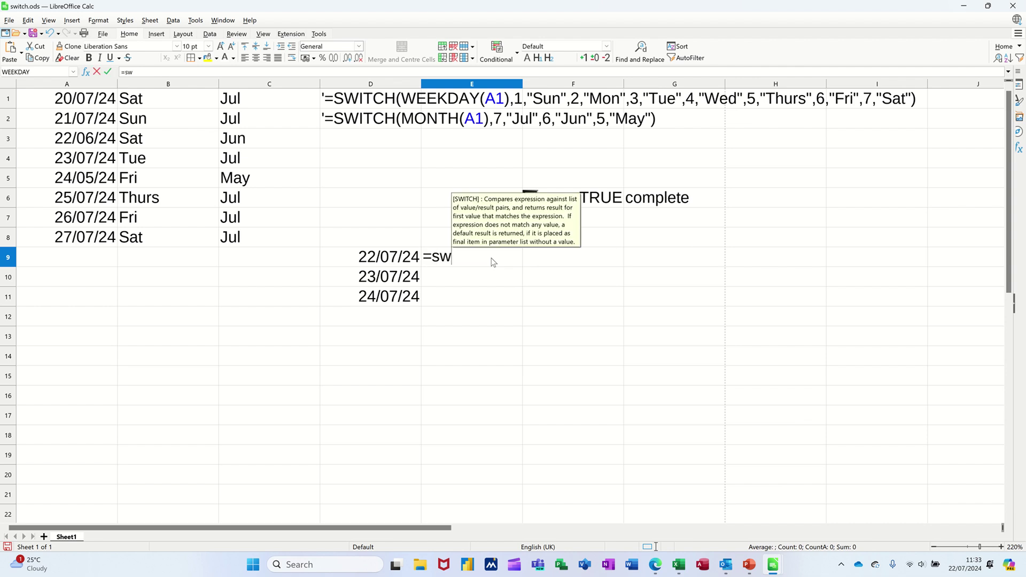
text(itch)
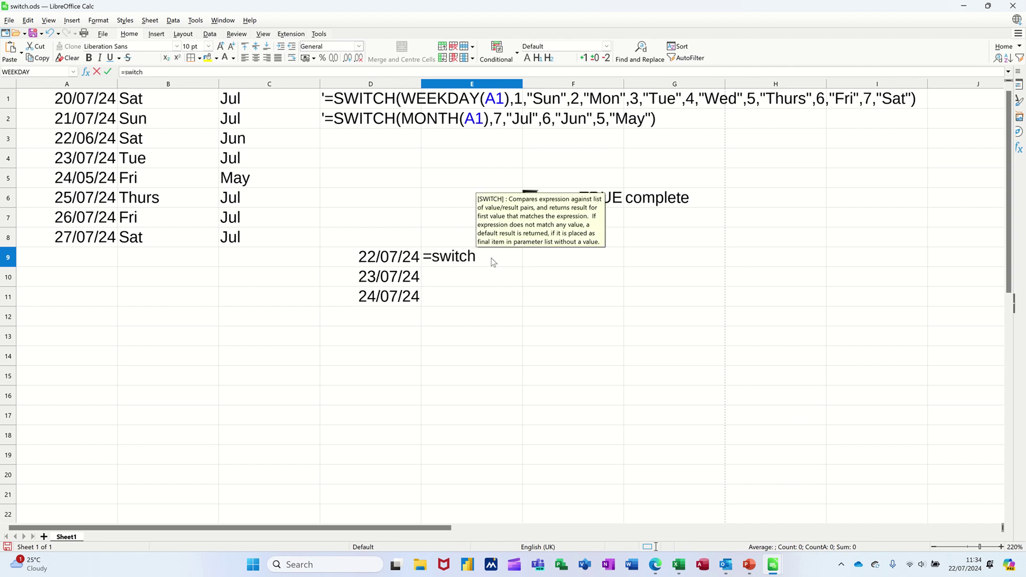
text(()
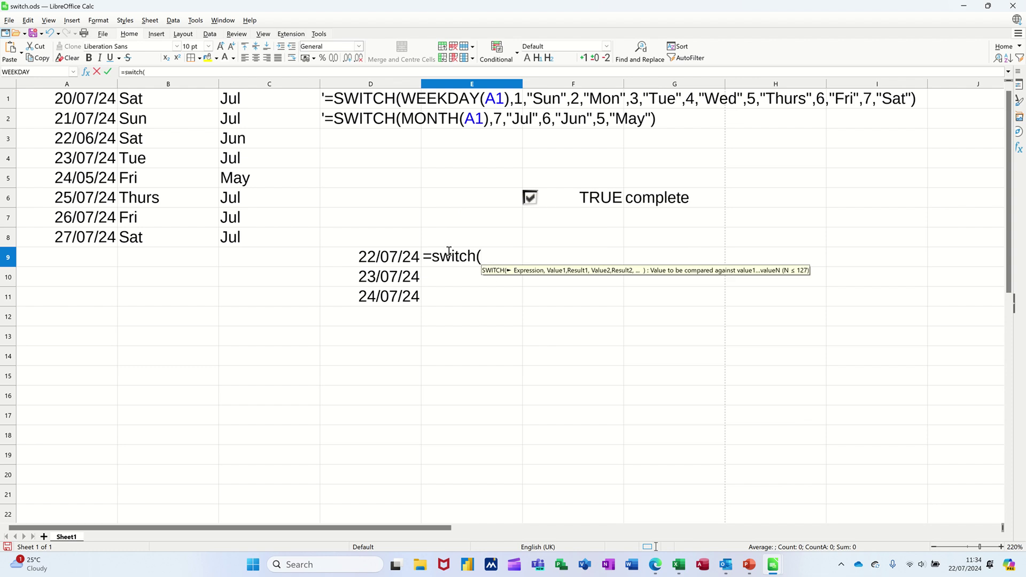
click(381, 259)
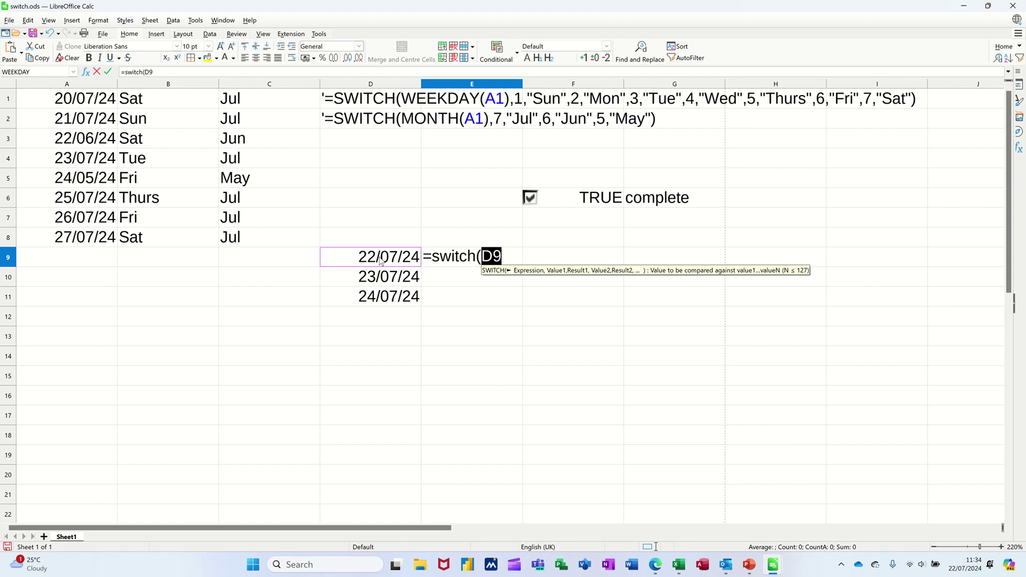
key(BackSpace)
key(BackSpace)
key(BackSpace)
key(BackSpace)
key(BackSpace)
key(BackSpace)
key(BackSpace)
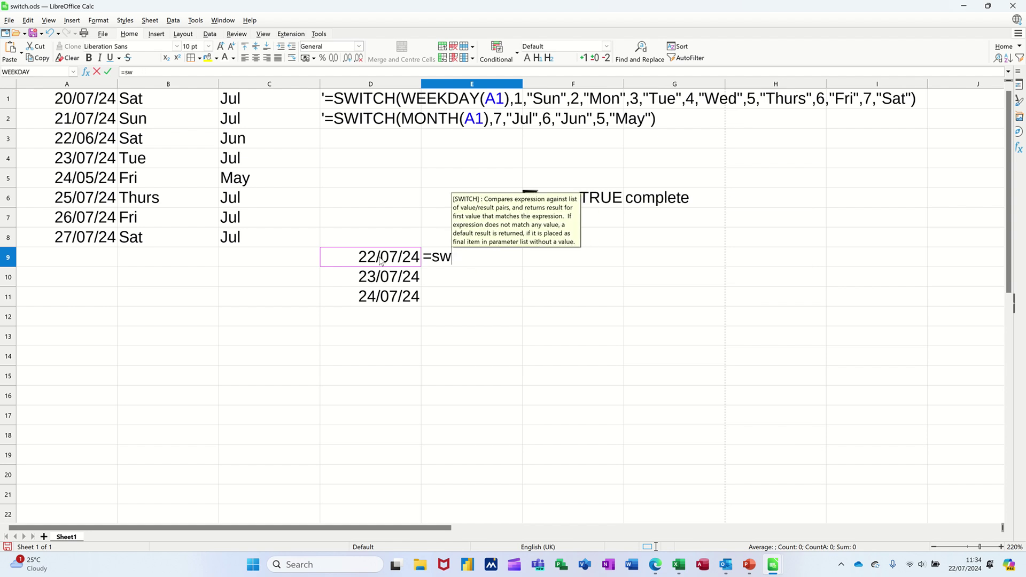
key(BackSpace)
key(BackSpace)
key(BackSpace)
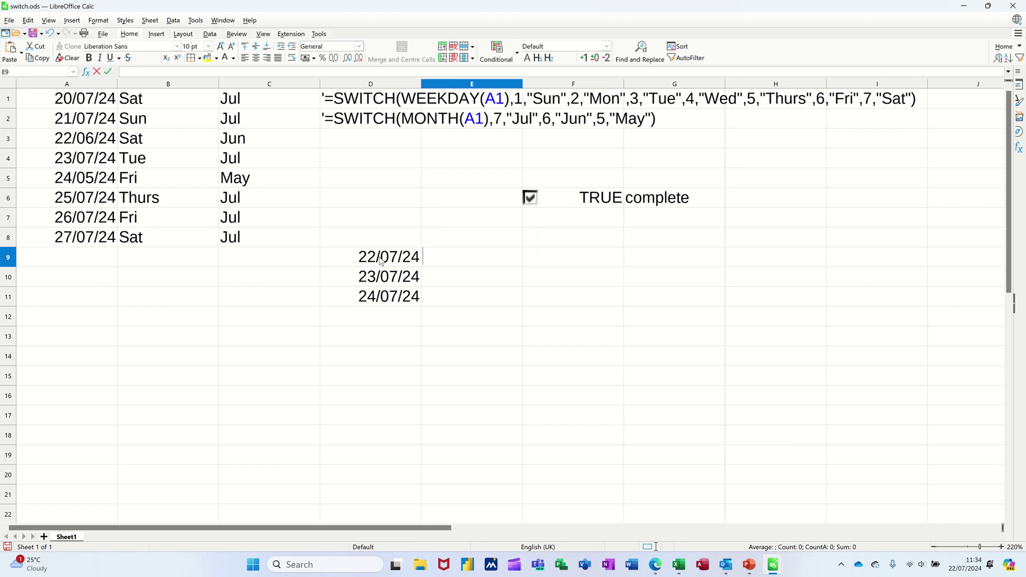
click(449, 282)
click(464, 262)
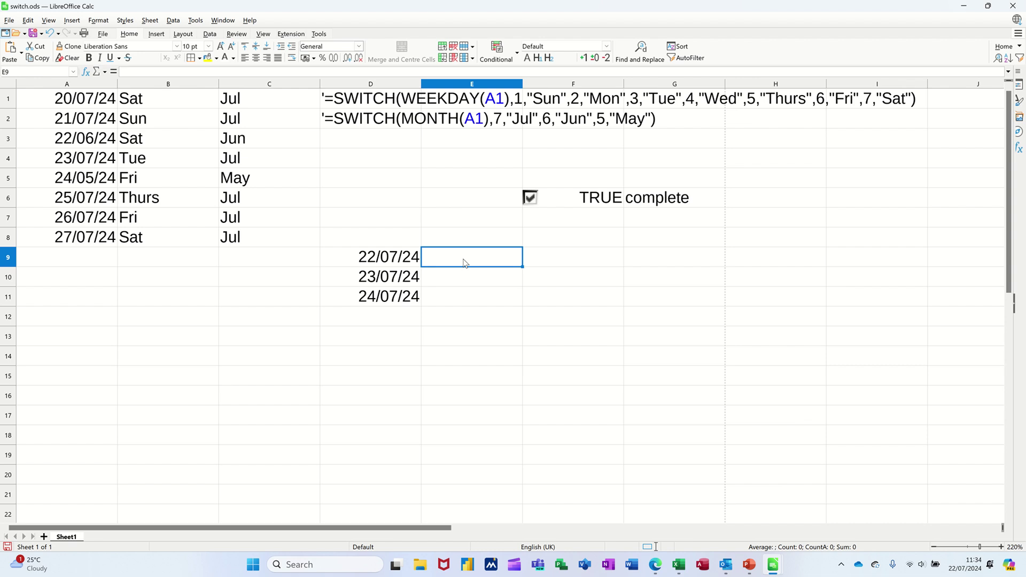
- Enter =SWITCH(WEEKDAY(D9),1,"Sun",2,"Mon",3,"Tue",4,"Wed") in E9 and fill it down to E11
text(=swit)
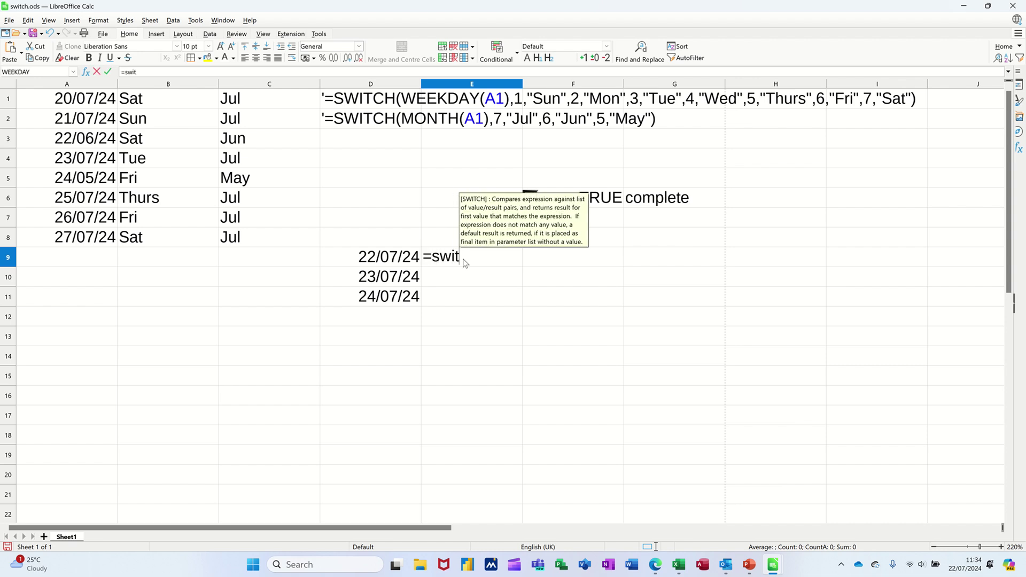
text(ch)
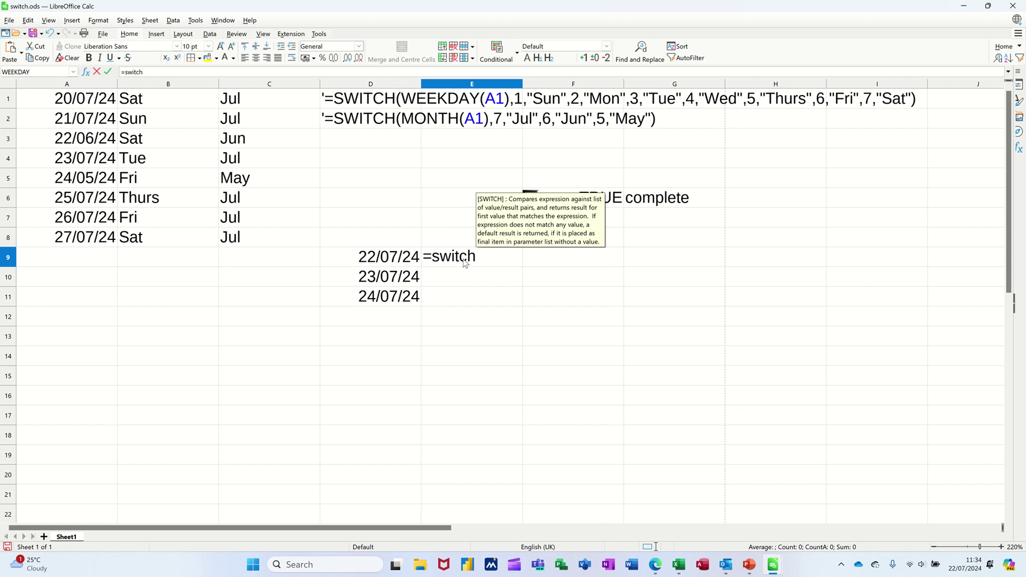
text(()
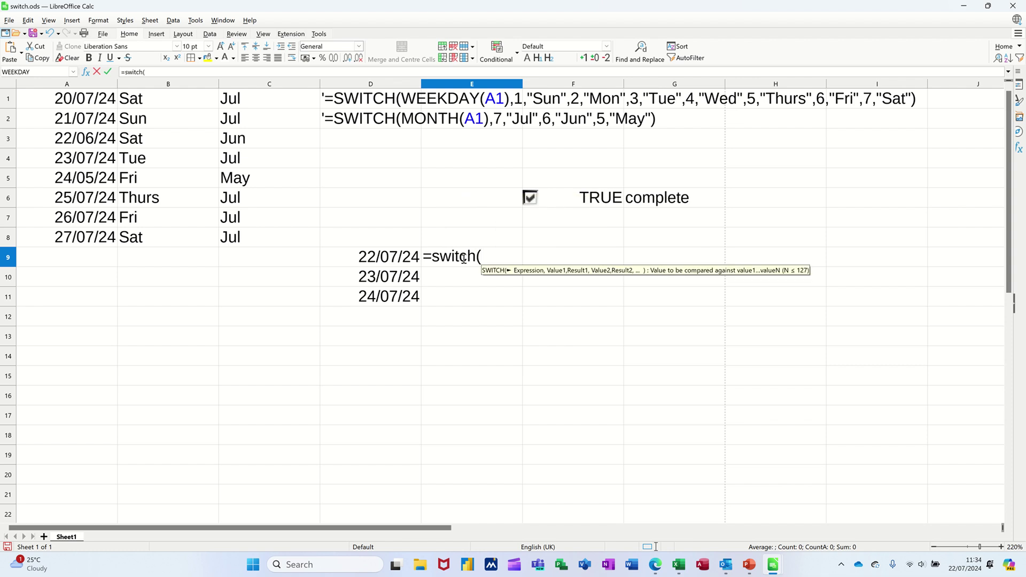
text(weekd)
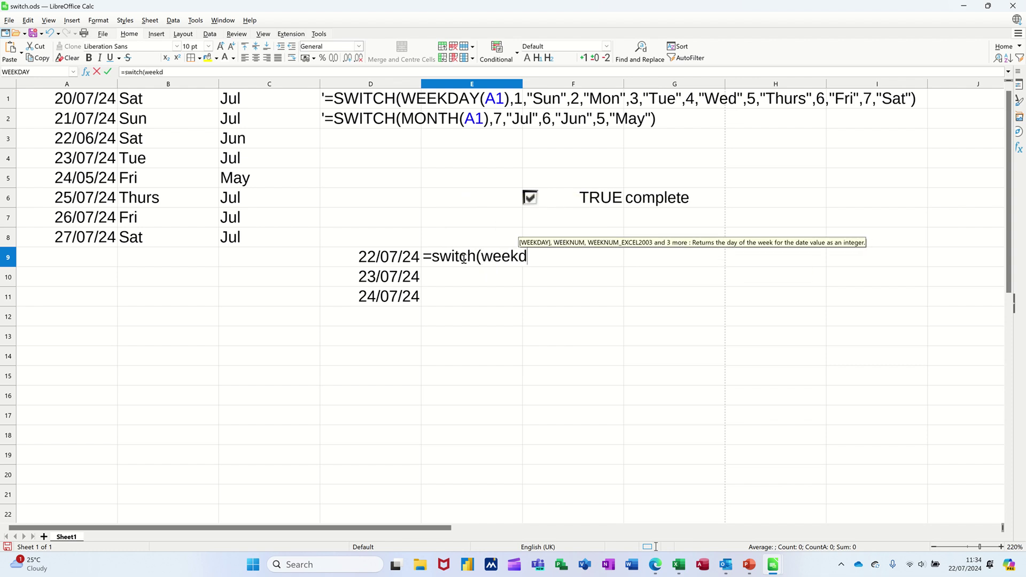
text(ay()
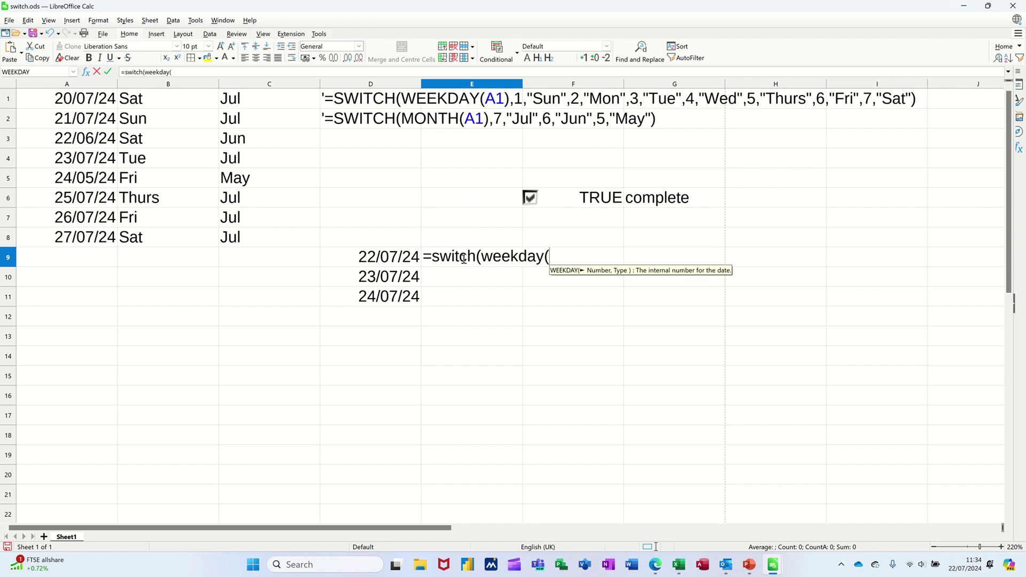
click(382, 260)
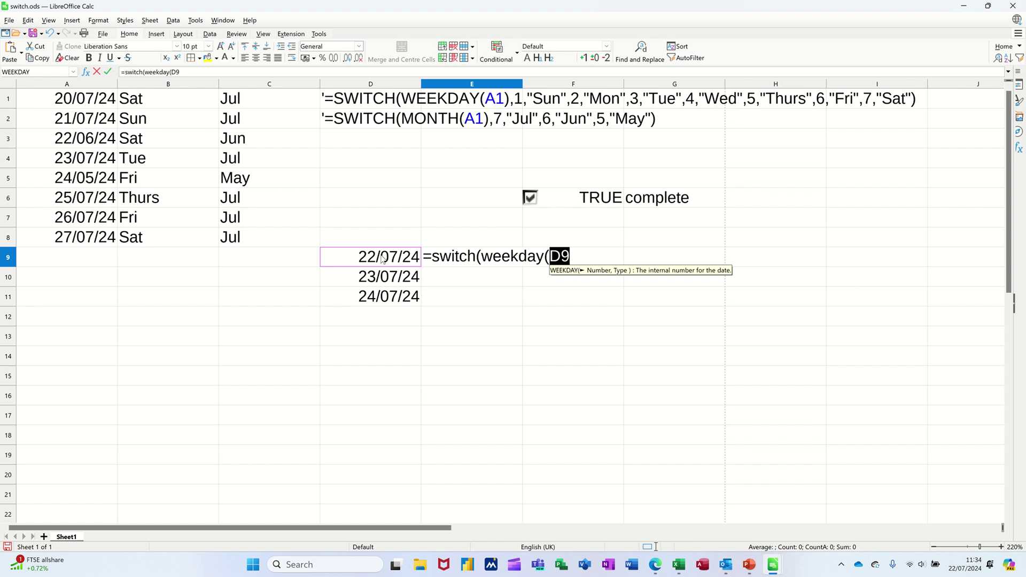
text())
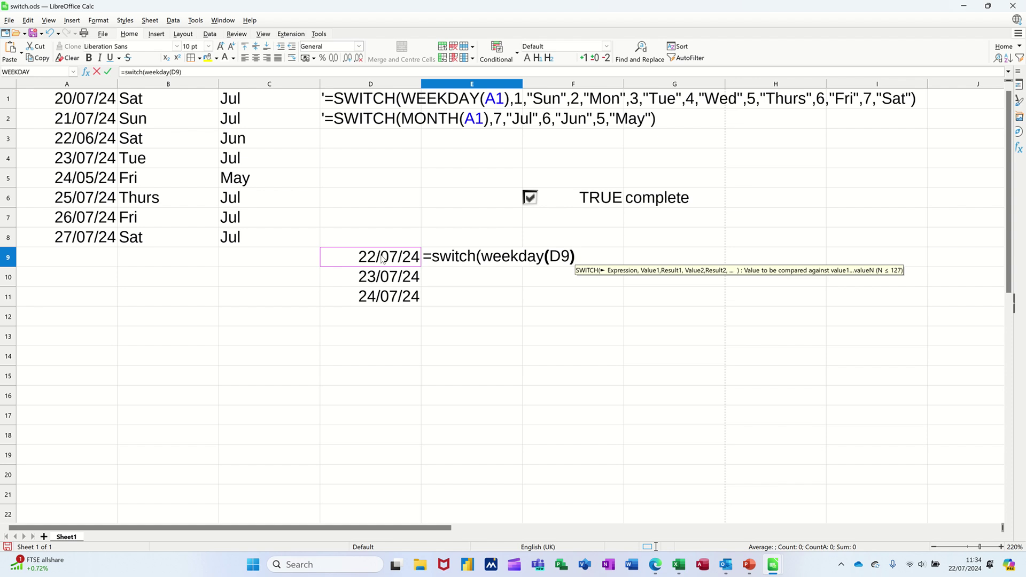
text(,1)
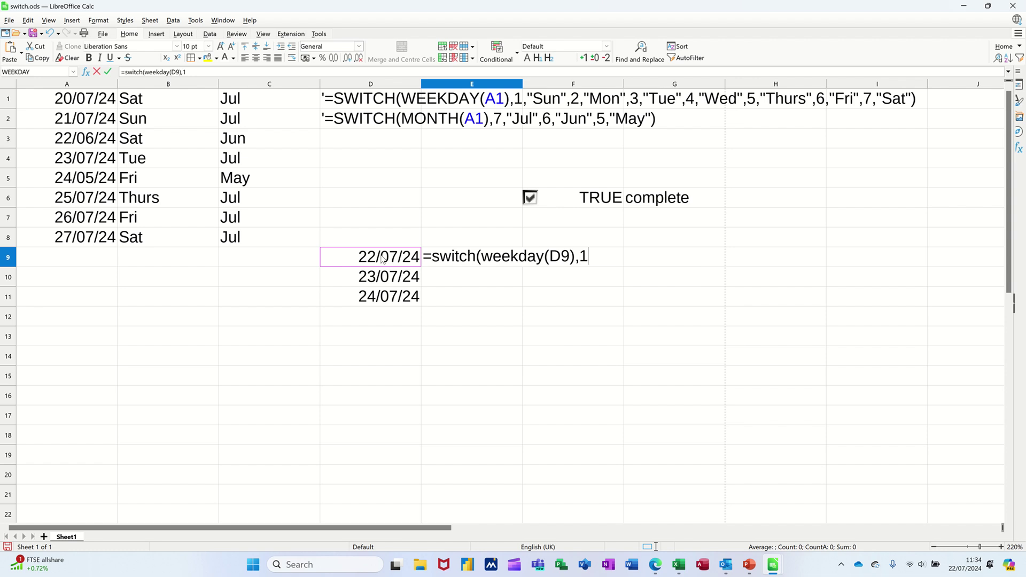
text(,"Sun",)
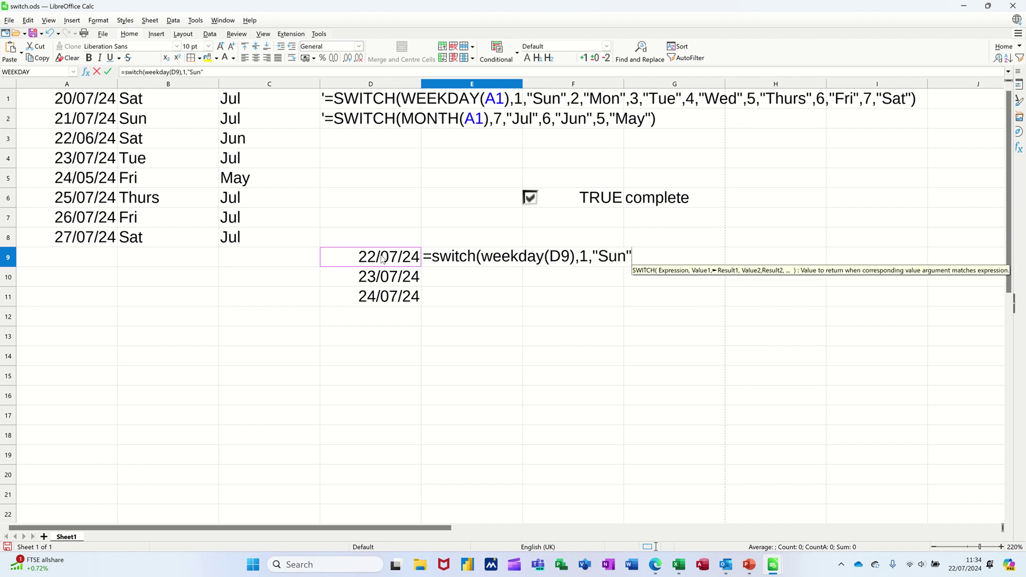
text(2)
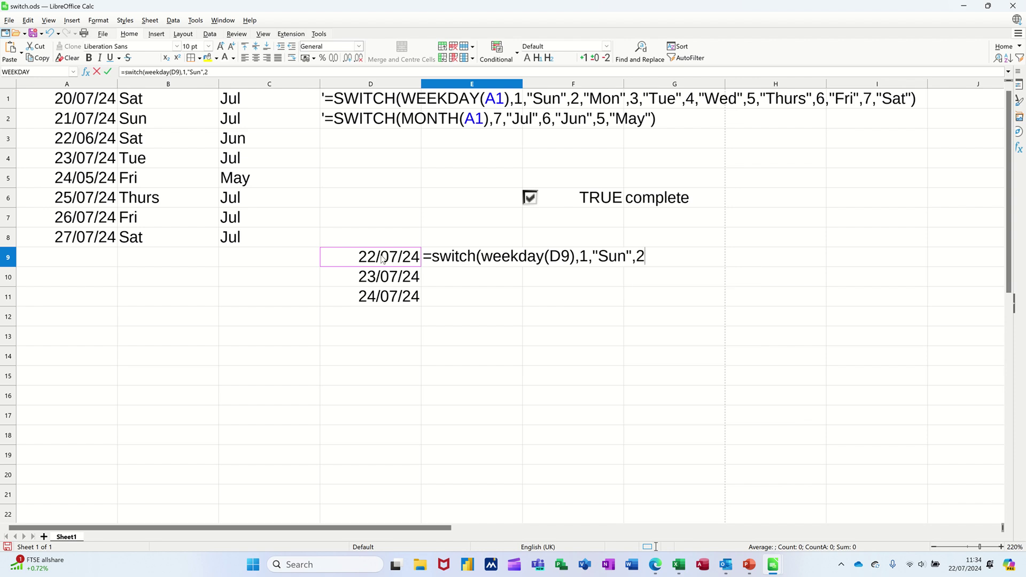
text(,")
text(Mon")
text(,)
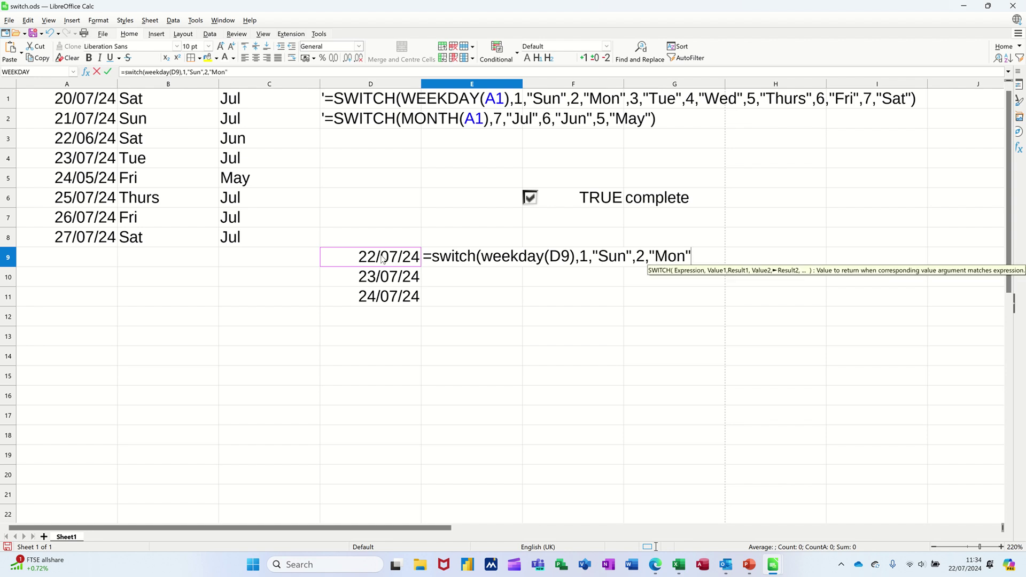
text(3,")
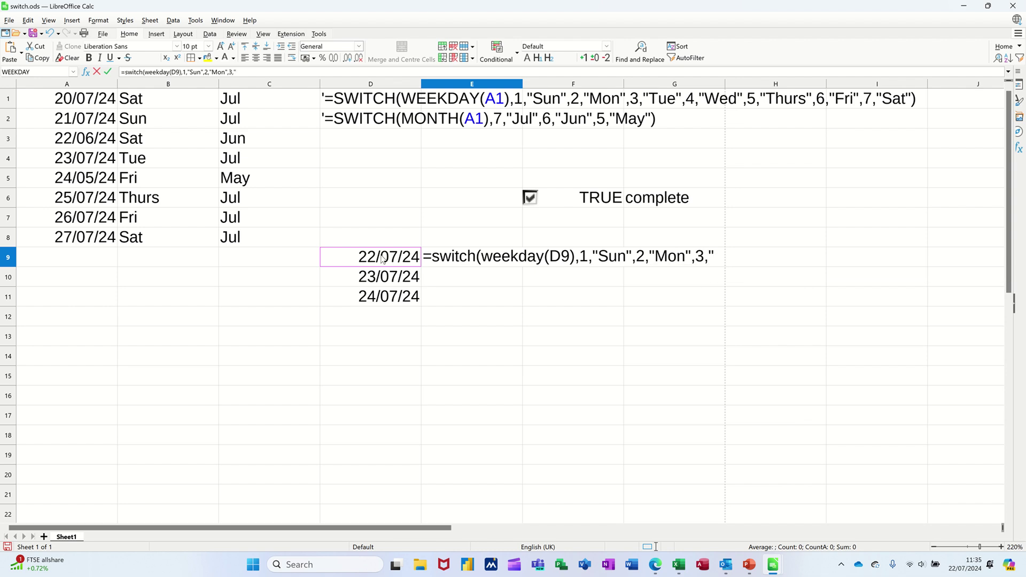
text(Tue")
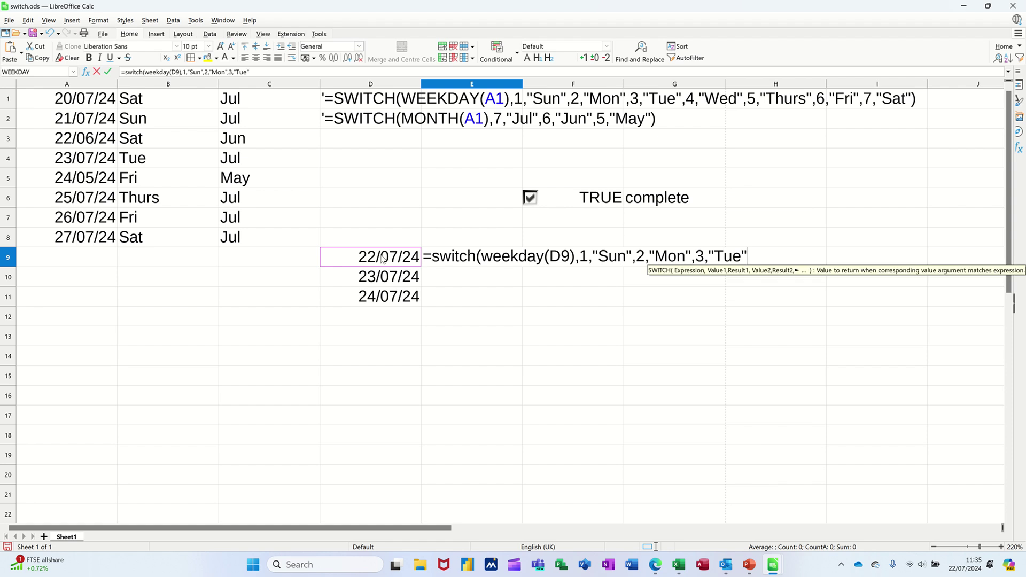
text(,4)
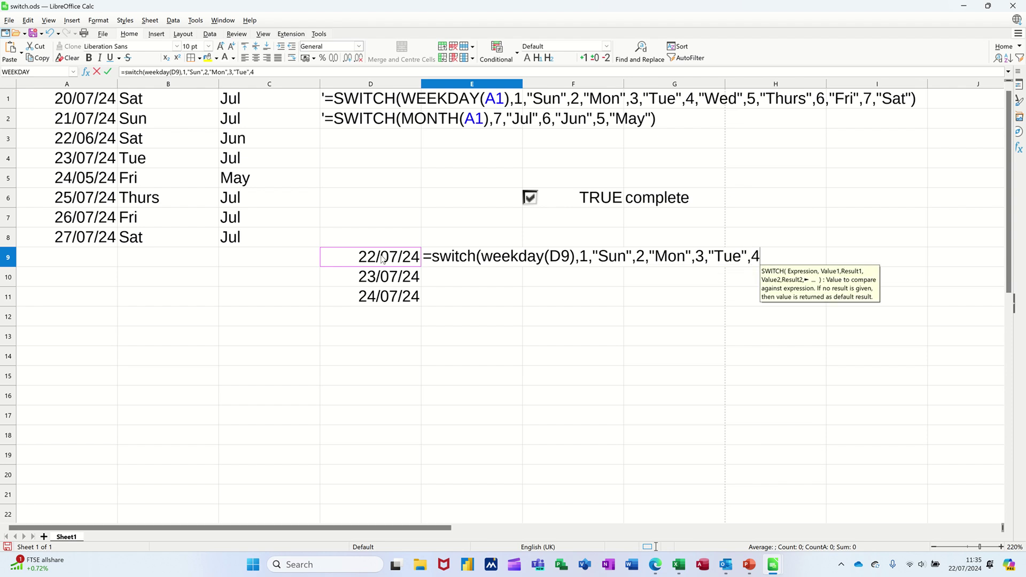
text(,")
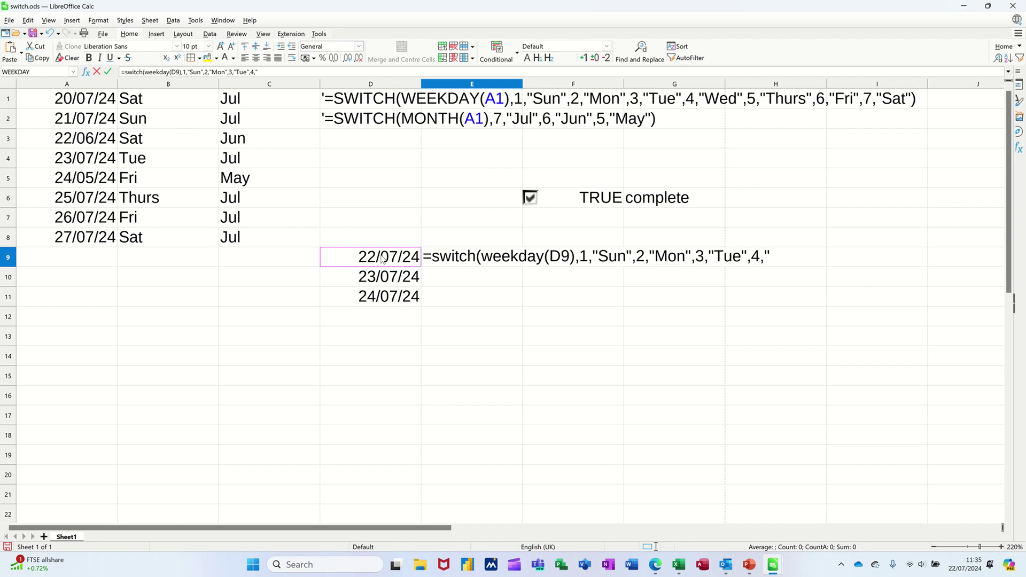
text(Wed")
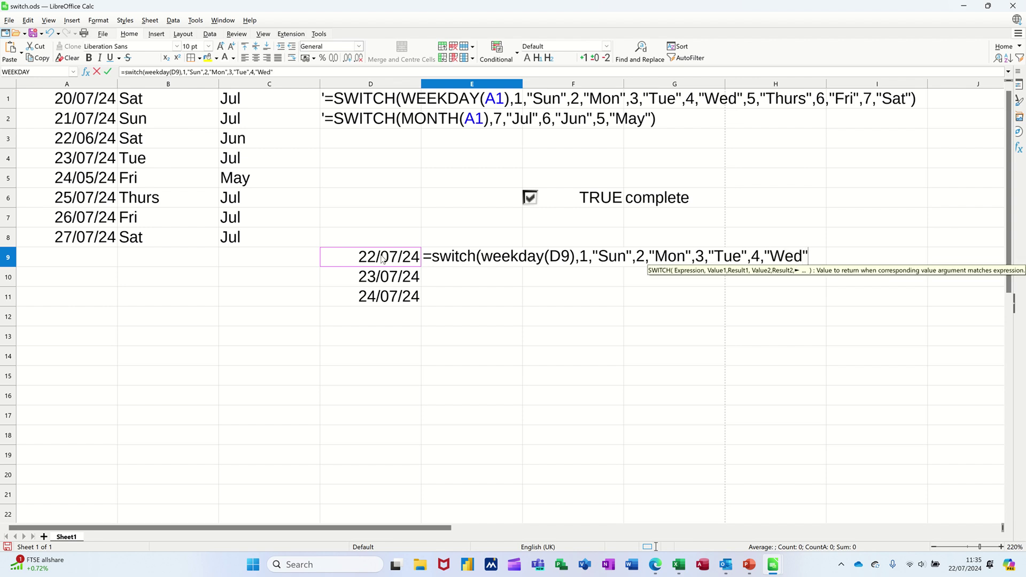
text())
key(Return)
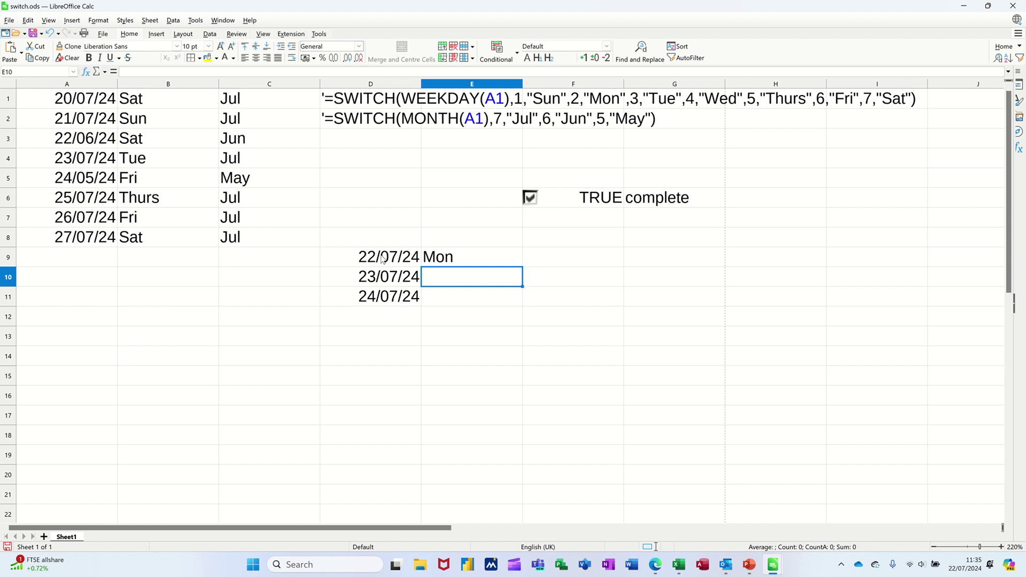
click(487, 258)
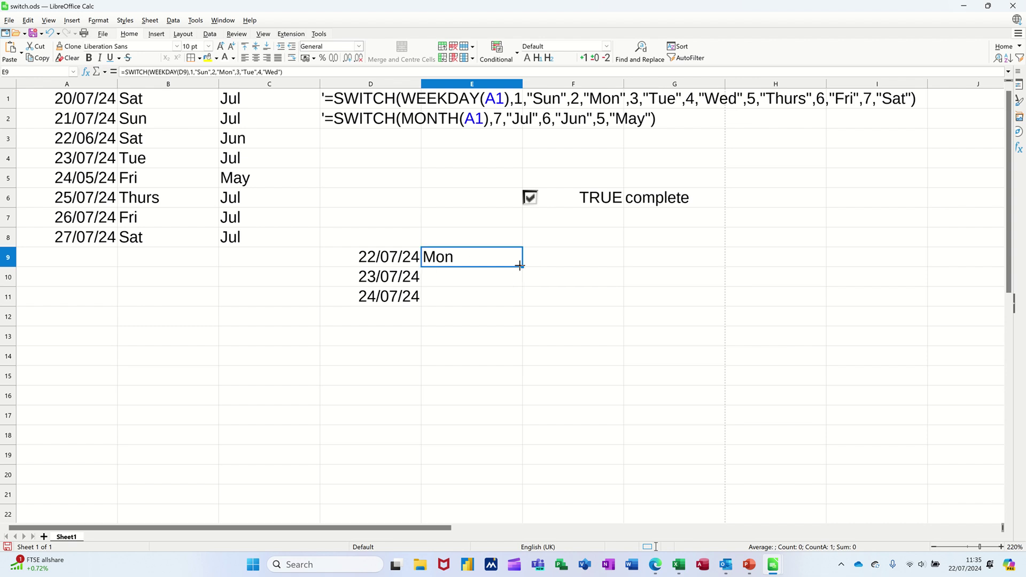
drag(523, 266, 518, 302)
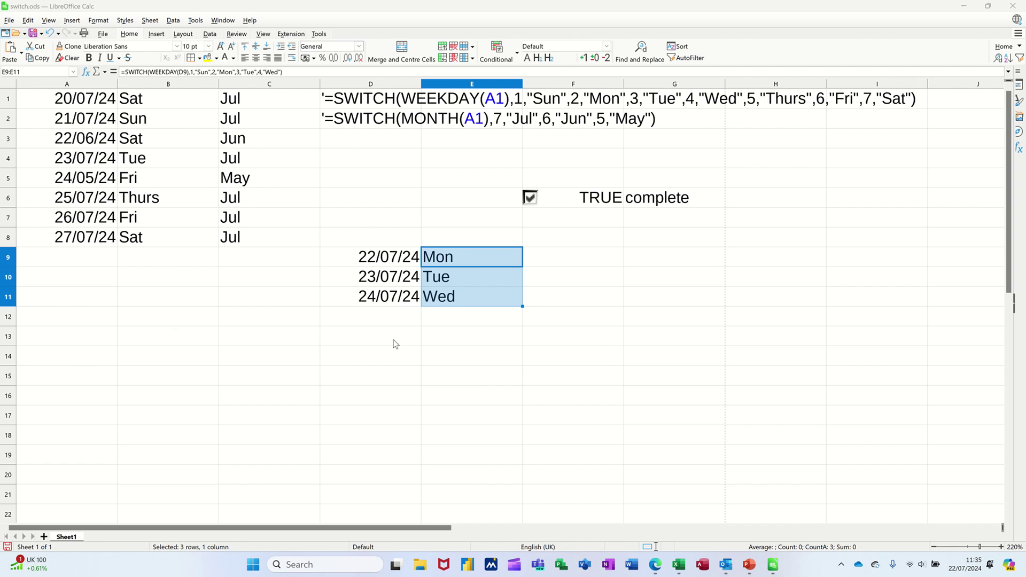
- Enter =D9 in F9 and fill it down to F11 to repeat the dates
click(573, 264)
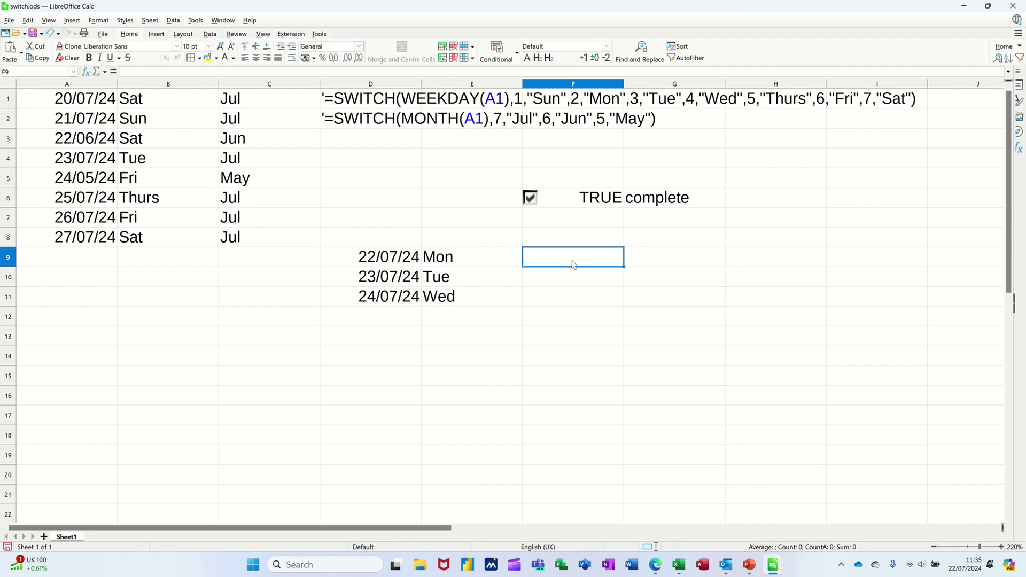
text(=)
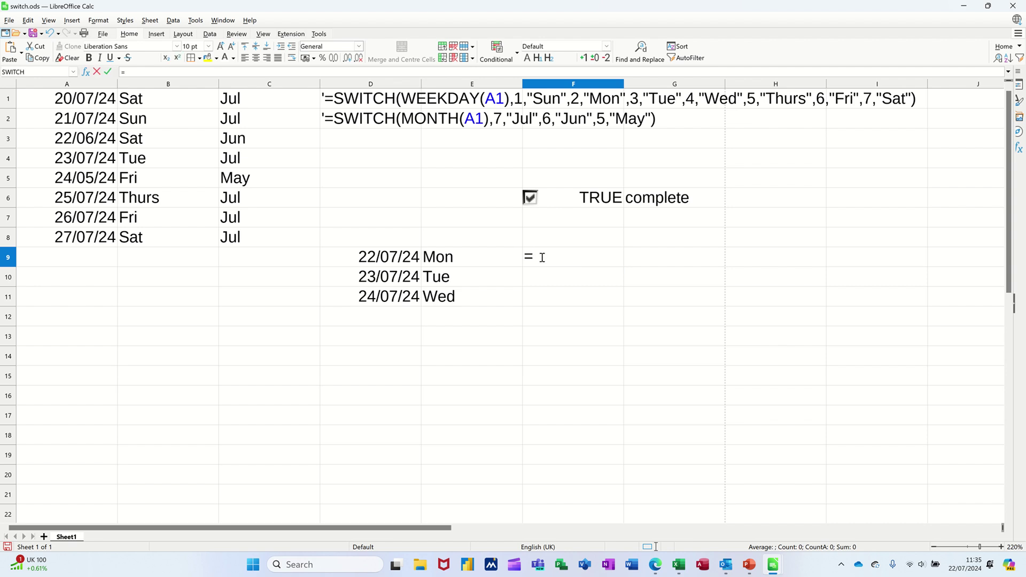
click(358, 264)
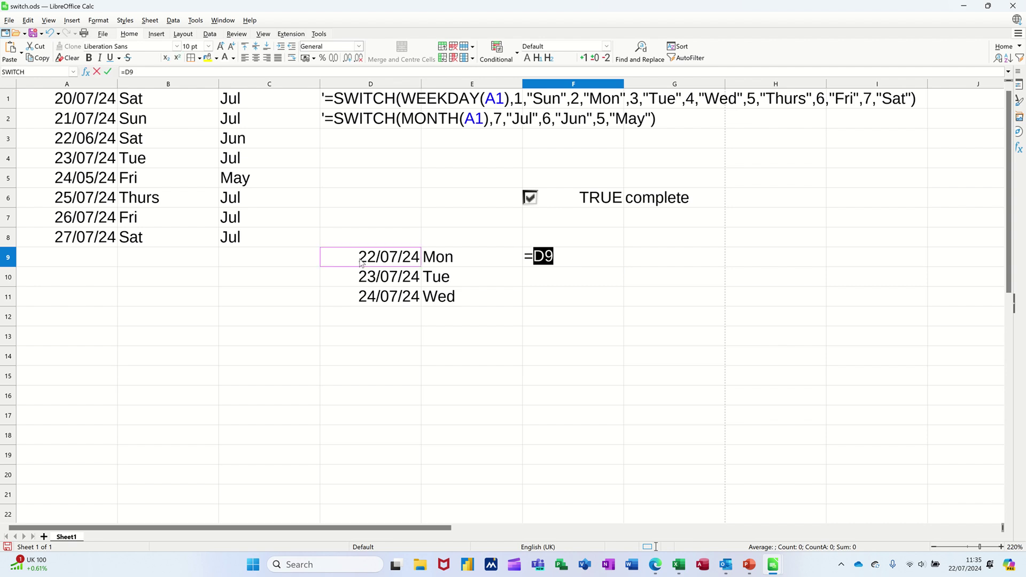
key(Return)
click(590, 258)
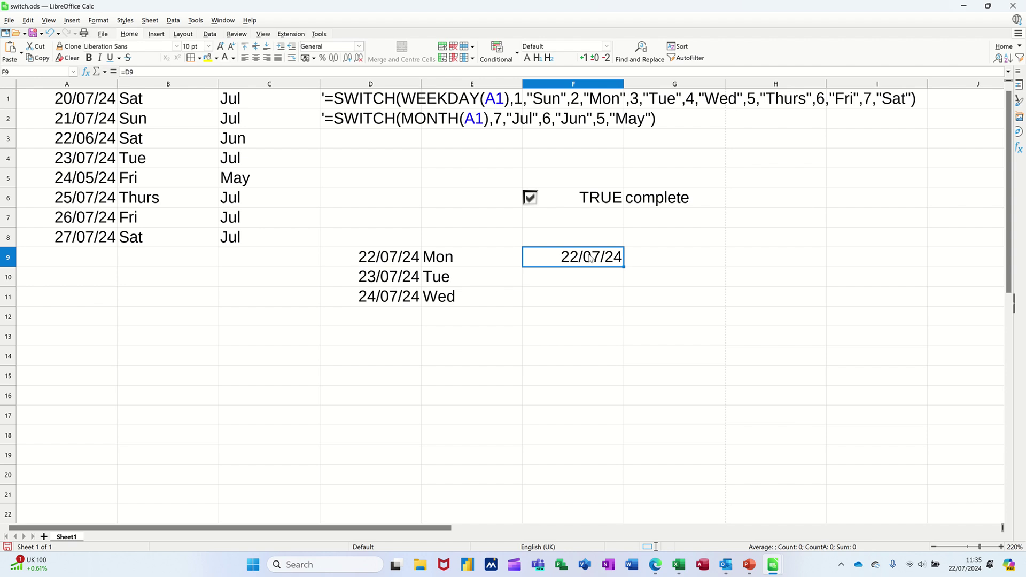
drag(624, 269, 621, 301)
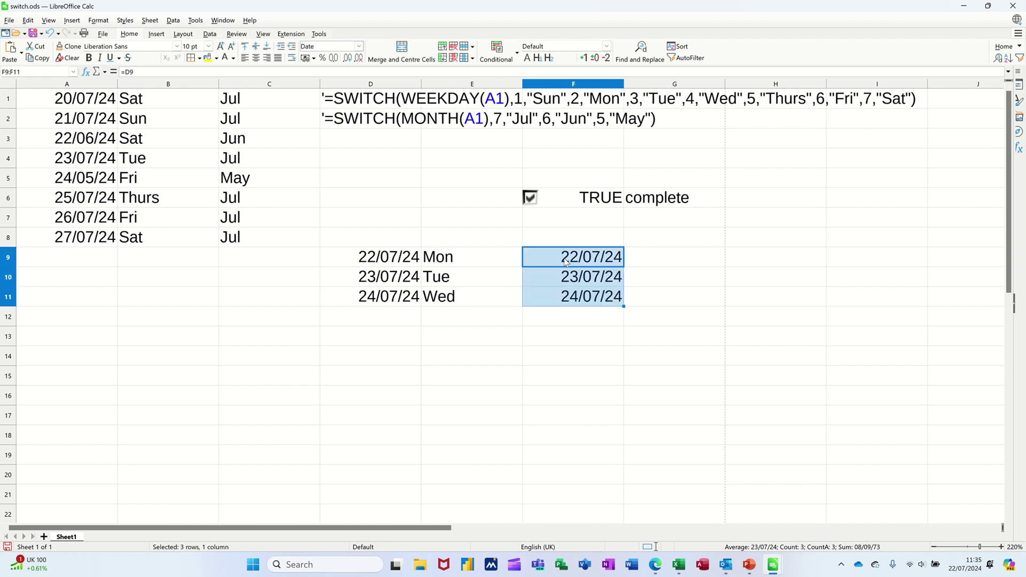
- Apply the custom format code DDD to F9:F11 so they show Mon, Tue, Wed
right_click(566, 262)
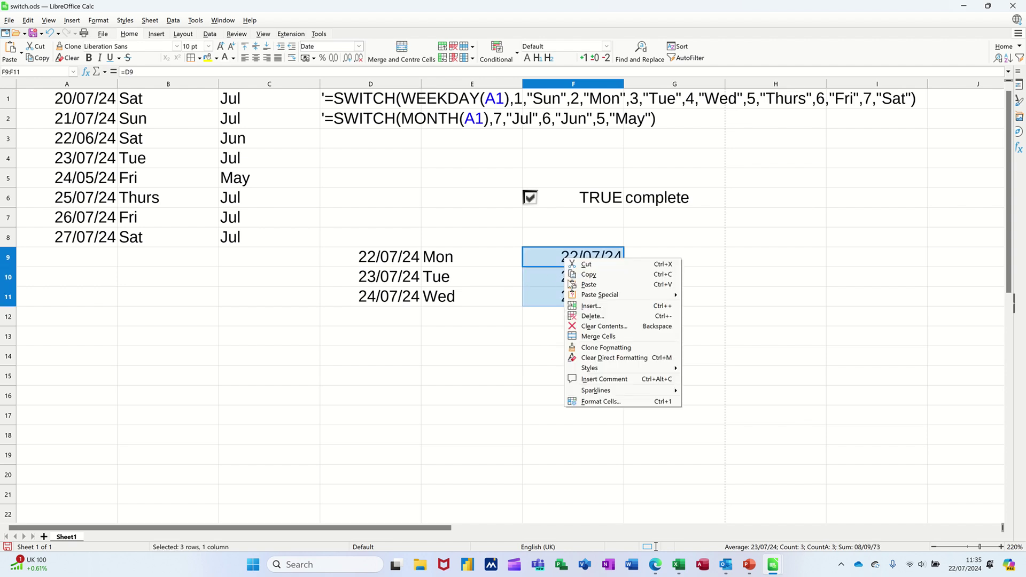
click(648, 404)
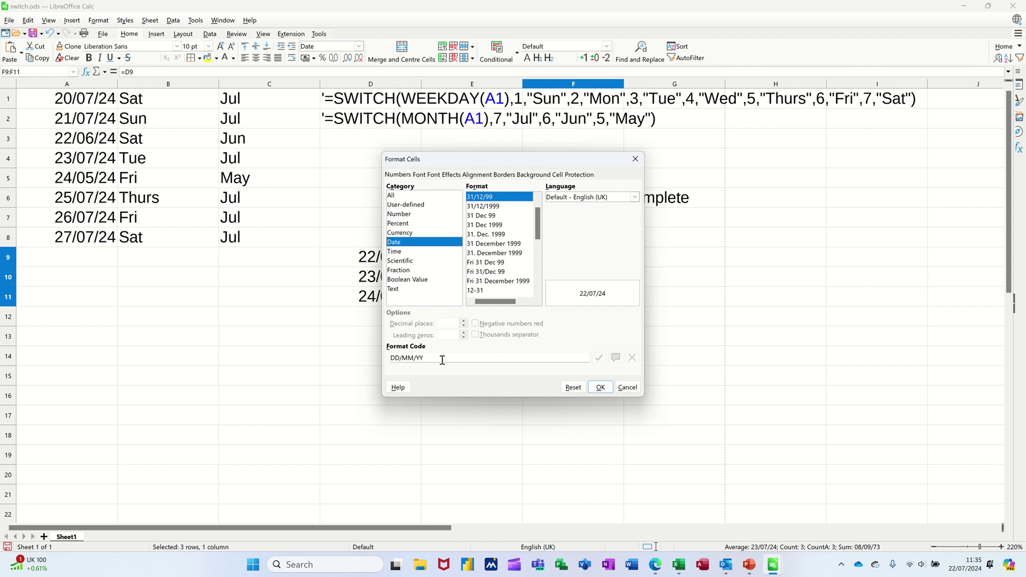
key(BackSpace)
key(BackSpace)
key(BackSpace)
key(BackSpace)
key(BackSpace)
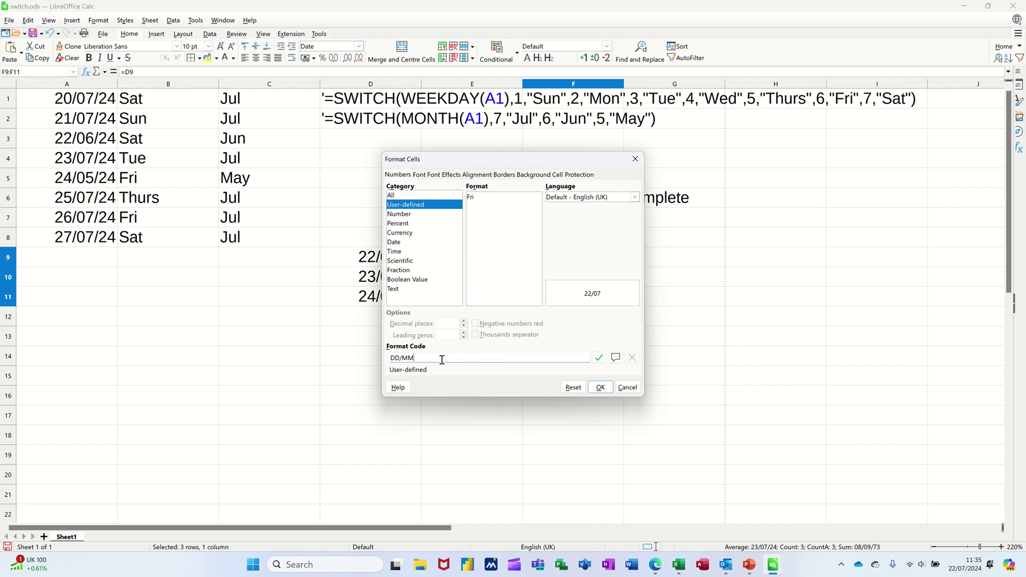
key(BackSpace)
text(d)
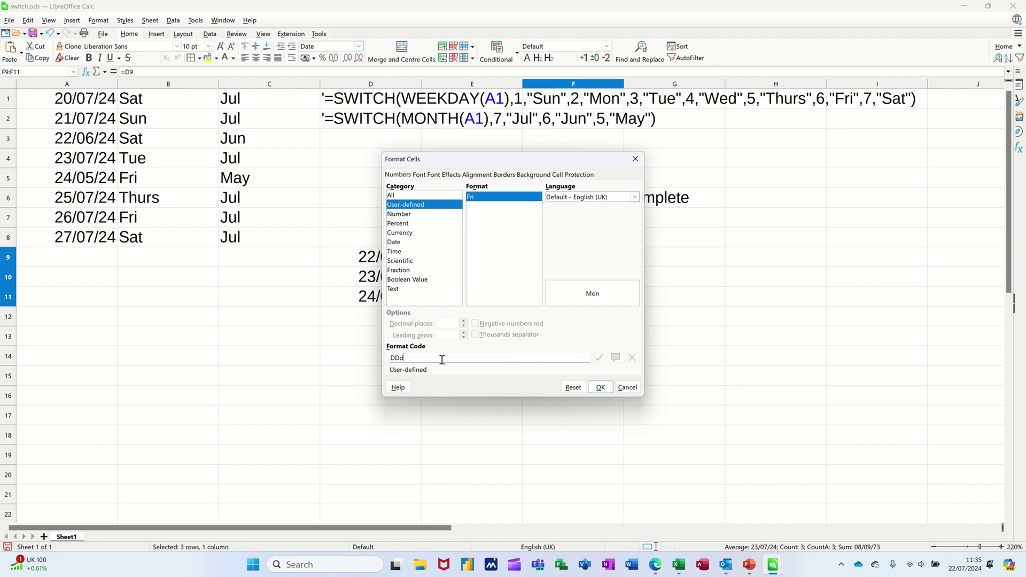
click(599, 389)
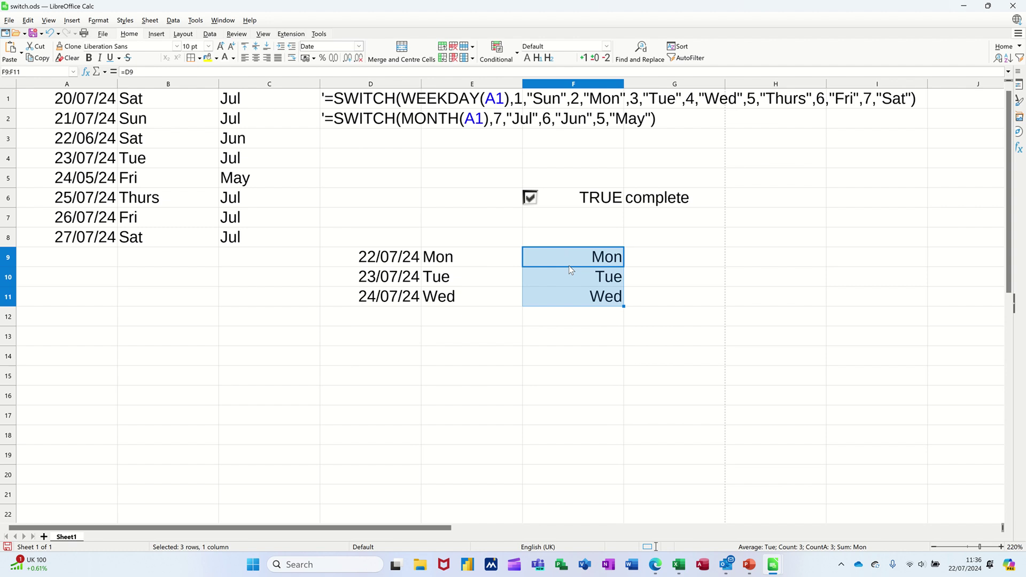
- Delete the contents of F9:F11
key(Delete)
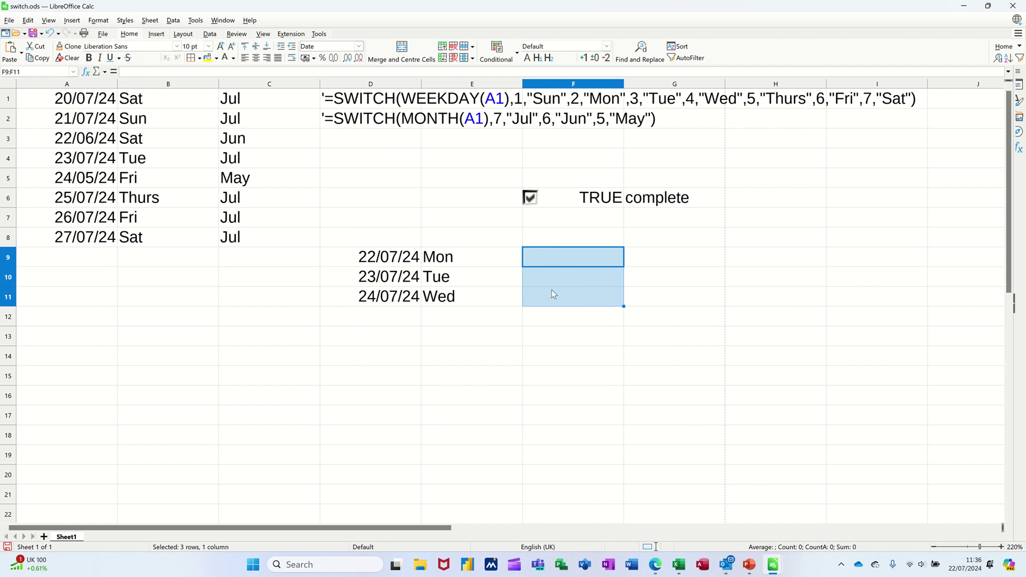
- Enter =SWITCH(MONTH(D9),7,"Jul",6,"Jun") in C9 and fill it down to C11
click(276, 263)
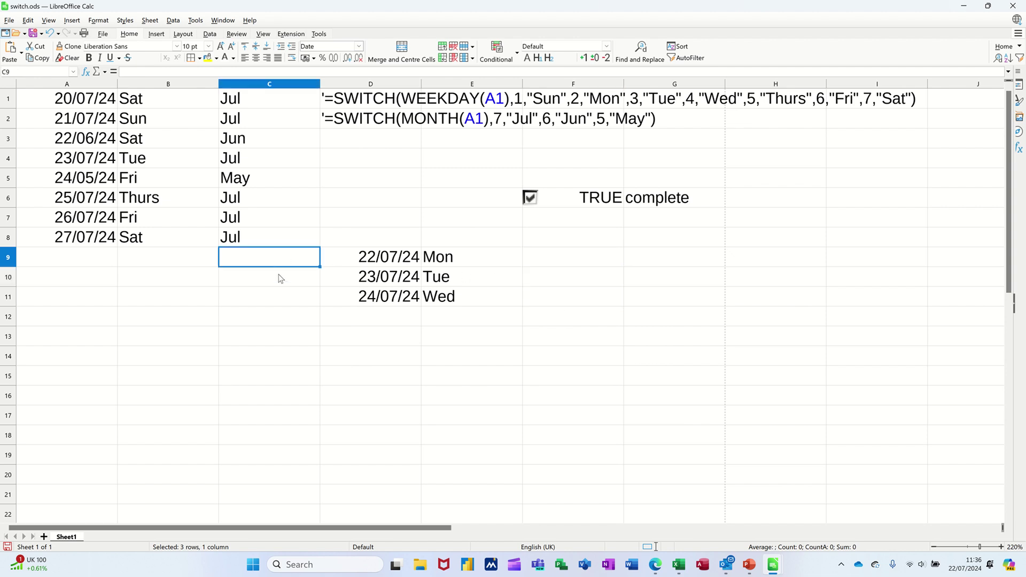
text(=)
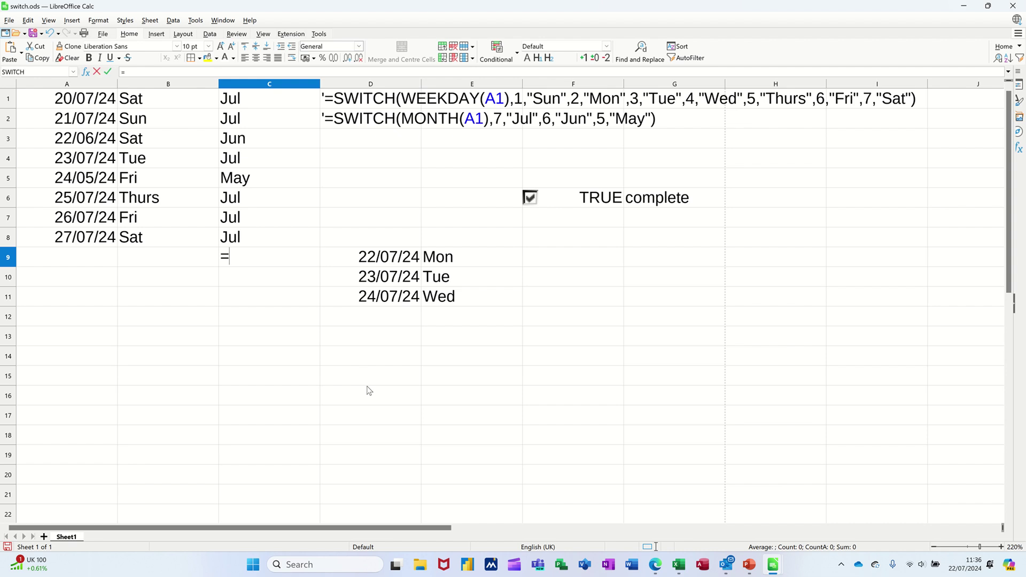
text(swit)
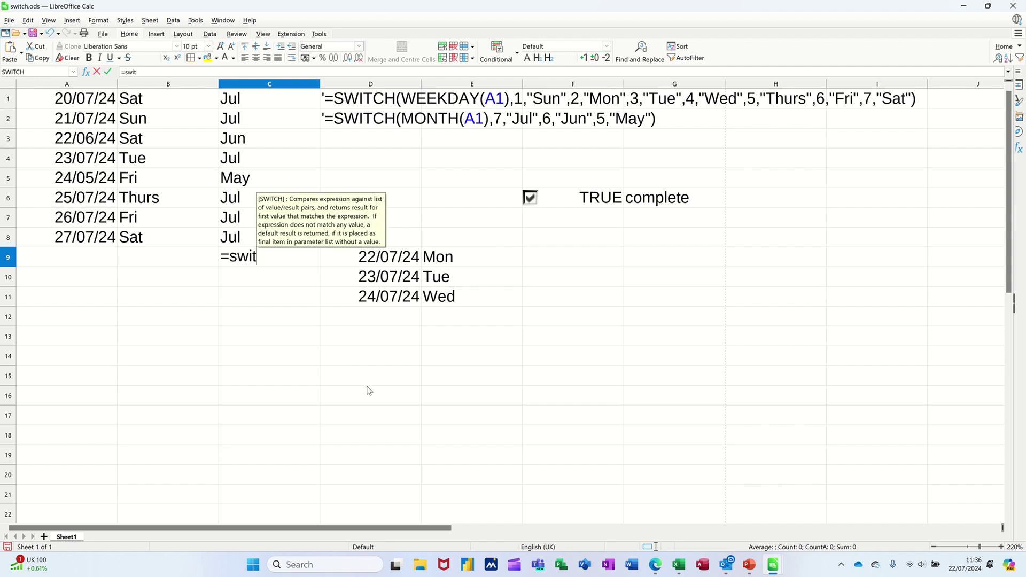
text(ch()
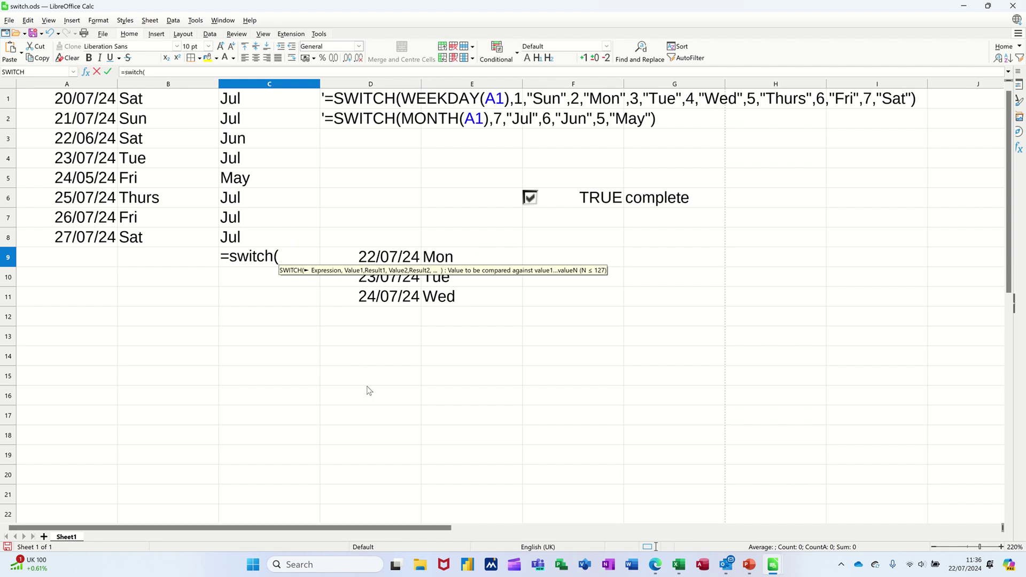
text(month)
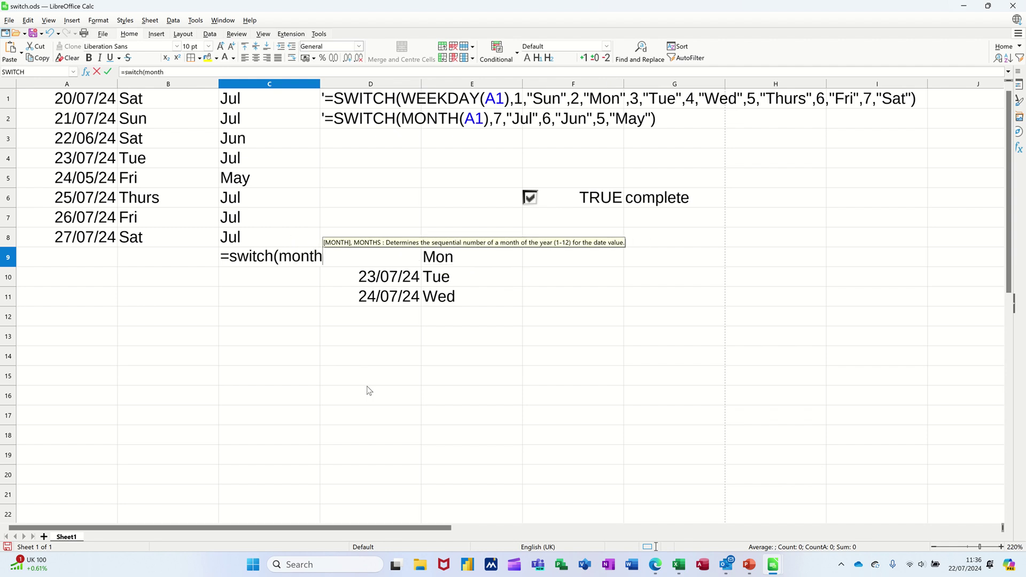
text(()
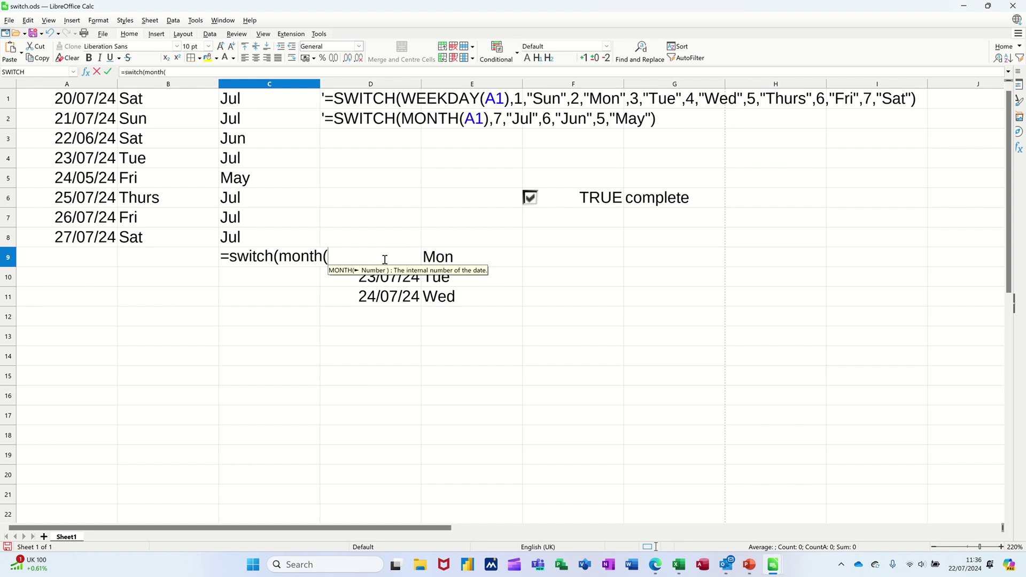
text(d9)
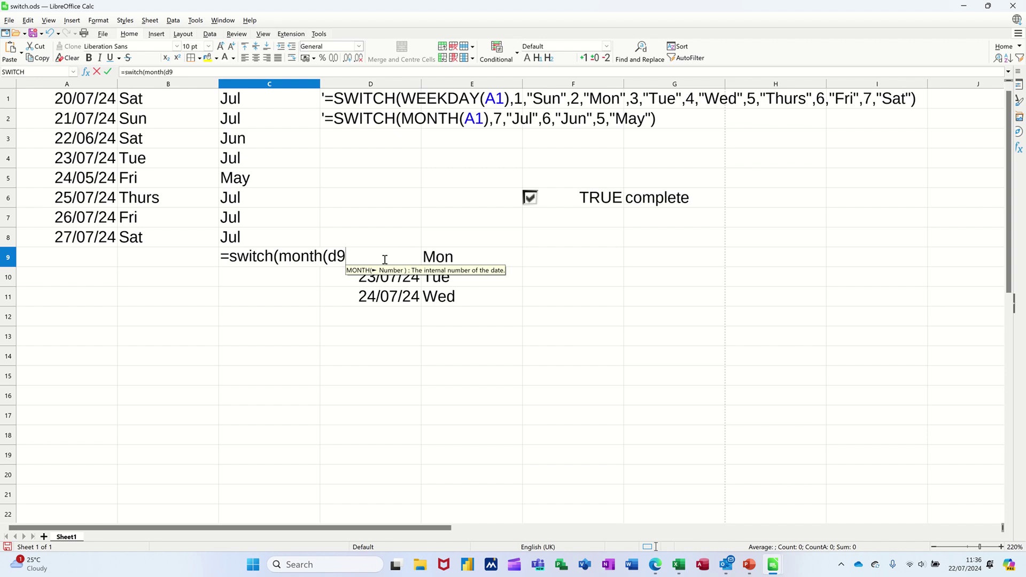
text())
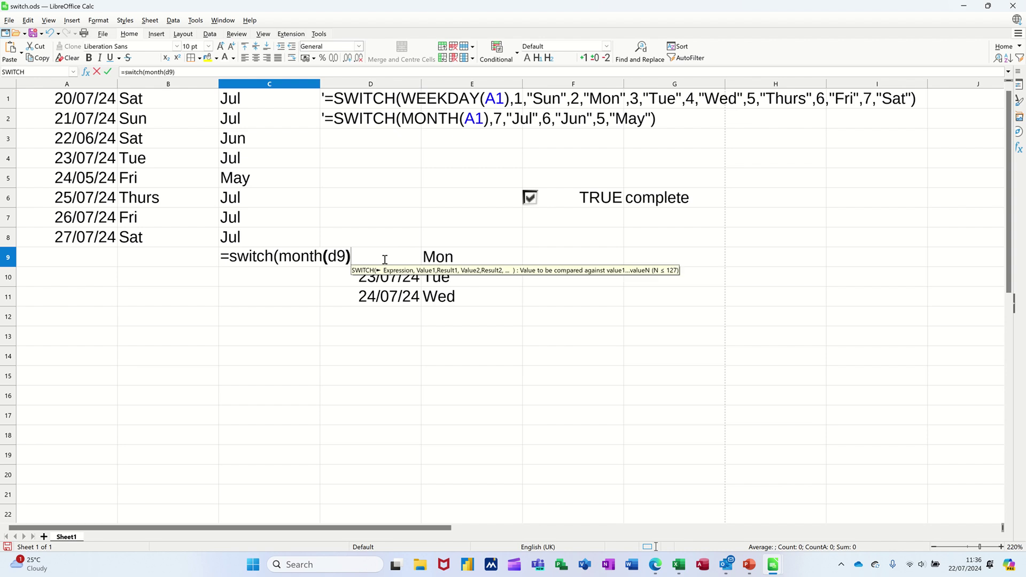
text(,)
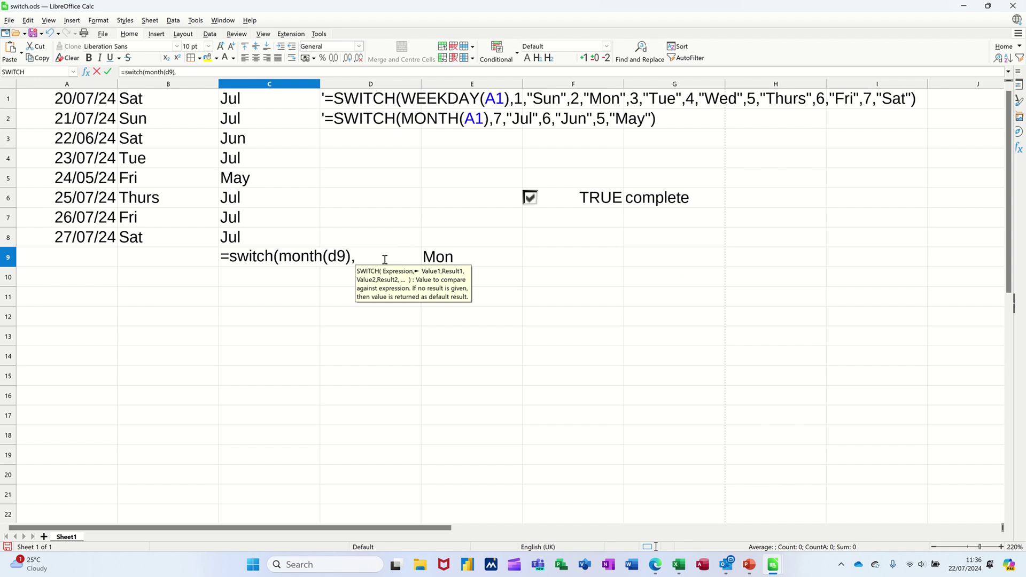
text(7,")
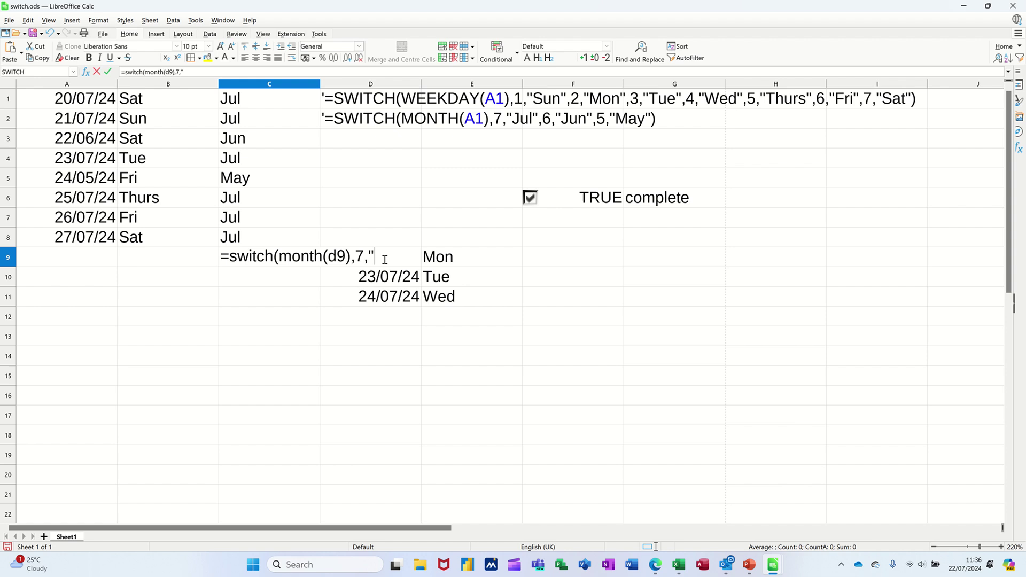
text(Jul",)
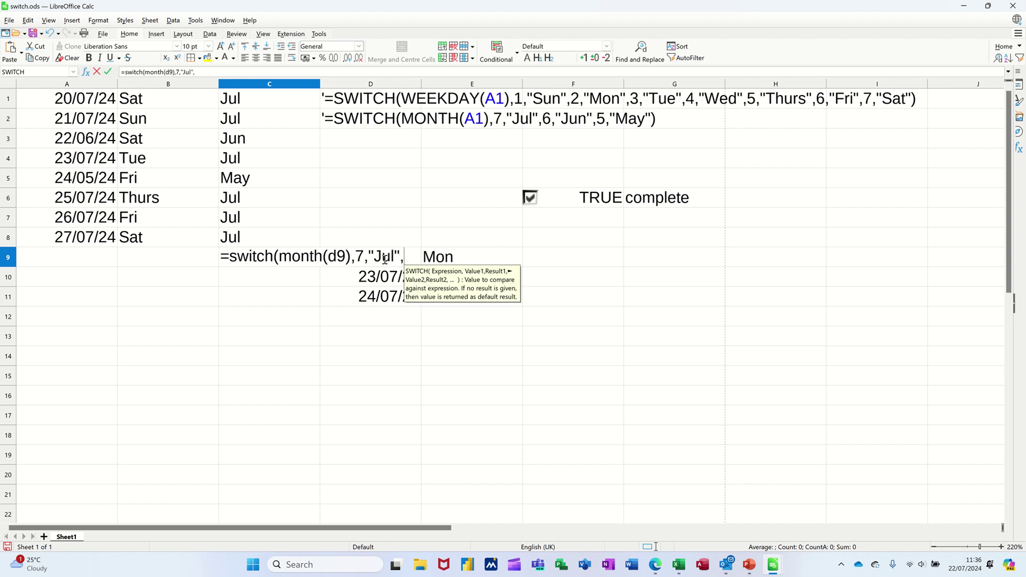
text(6,)
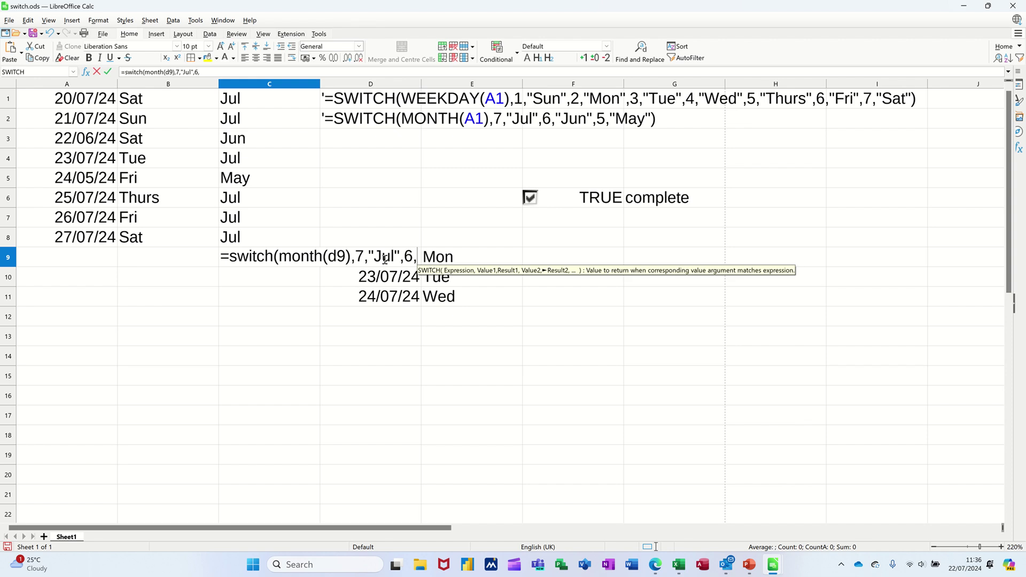
text(")
text(Ju)
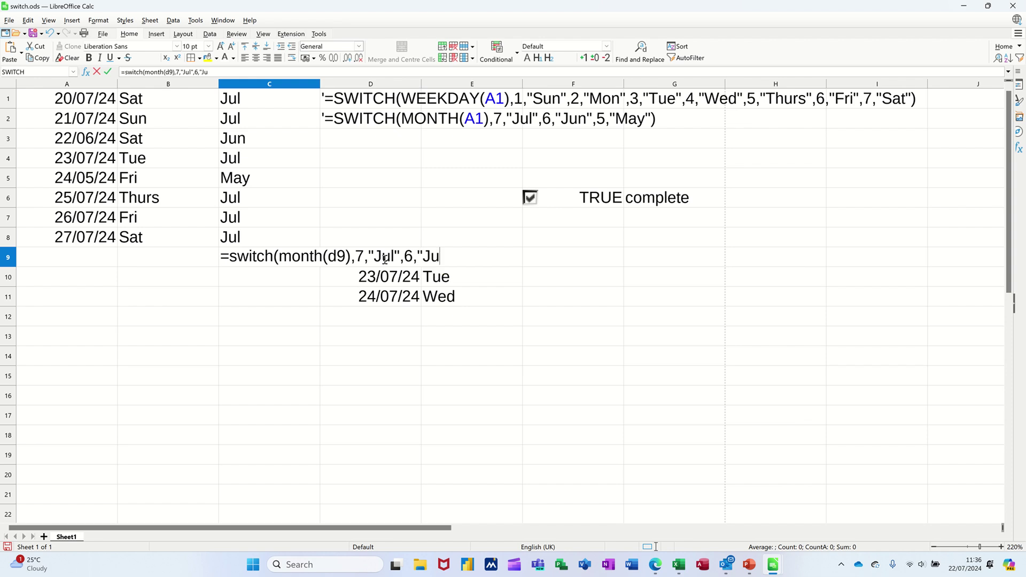
text(n"))
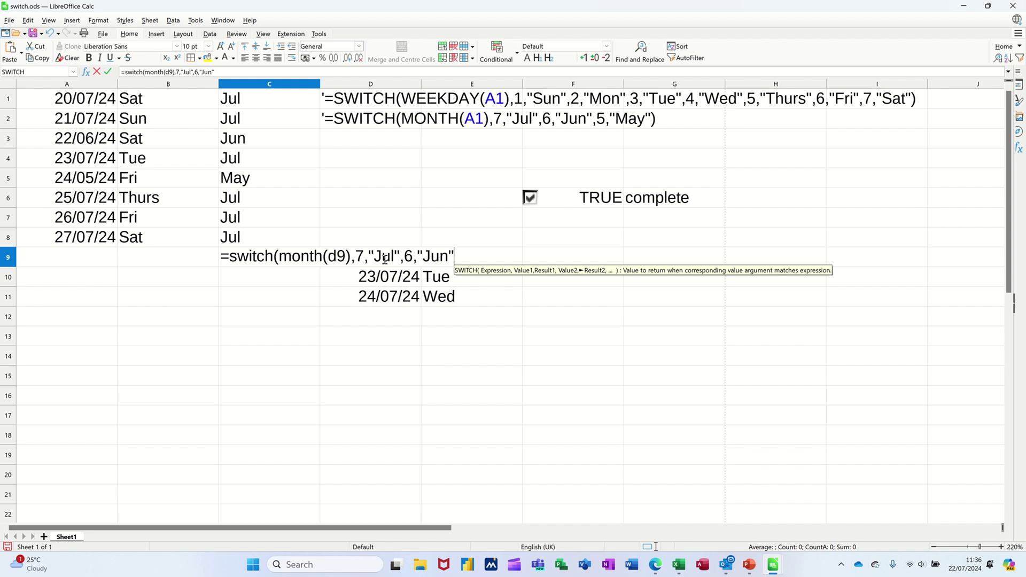
key(Return)
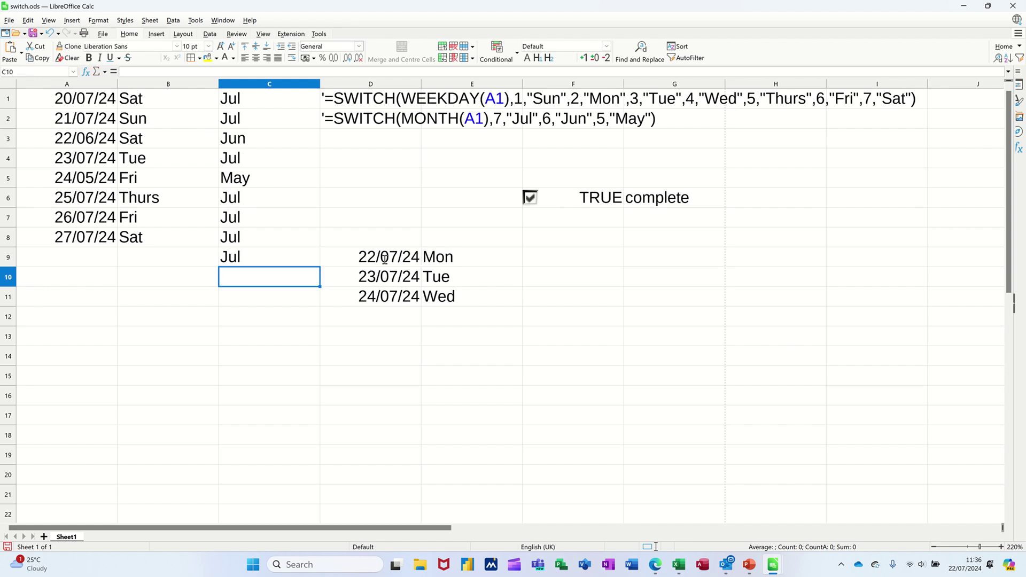
click(301, 260)
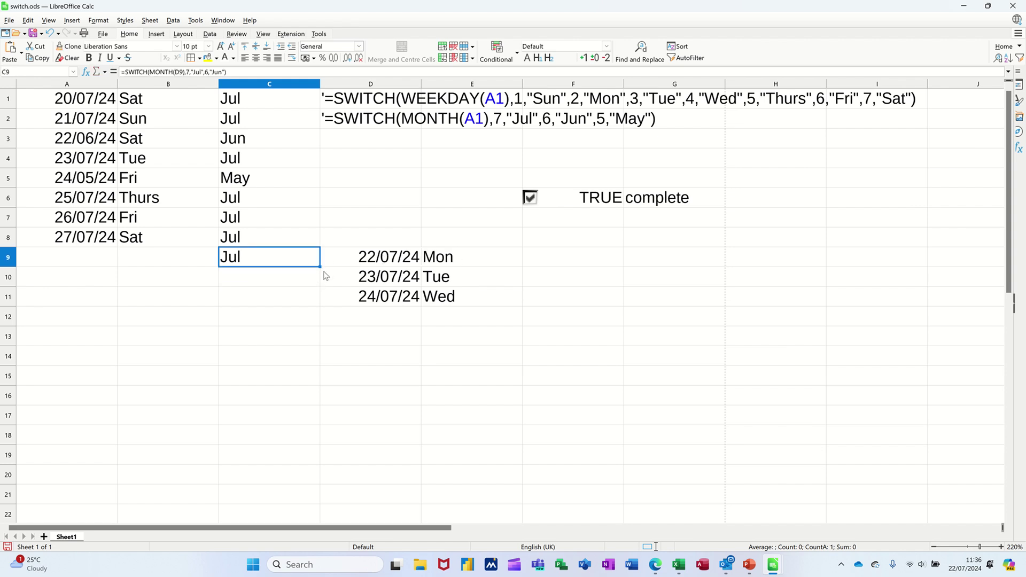
drag(321, 266, 320, 307)
click(395, 281)
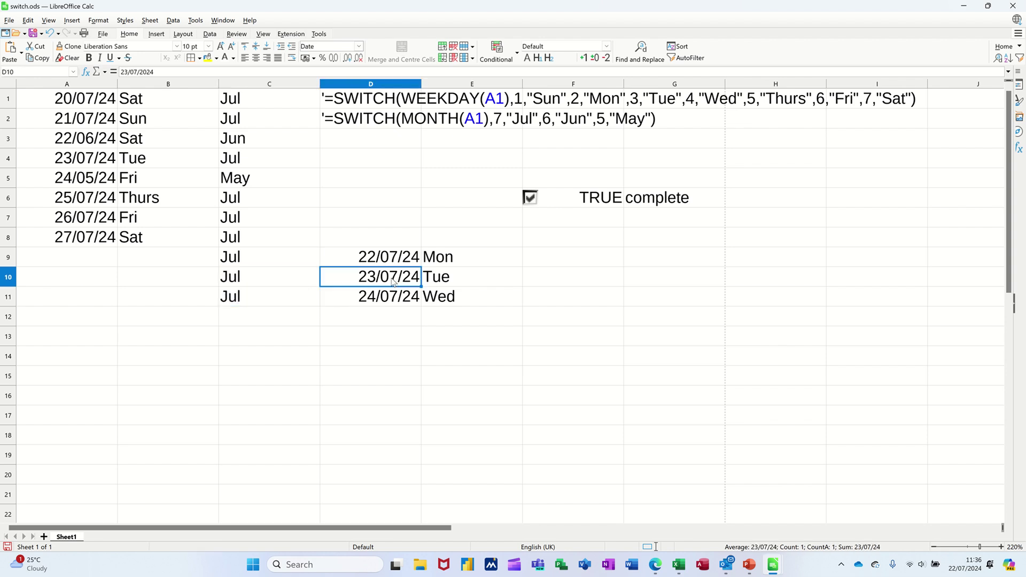
double_click(393, 278)
- Change D10 to 23/06/24 so C10 shows Jun, then untick and retick the checkbox
key(Left)
key(Left)
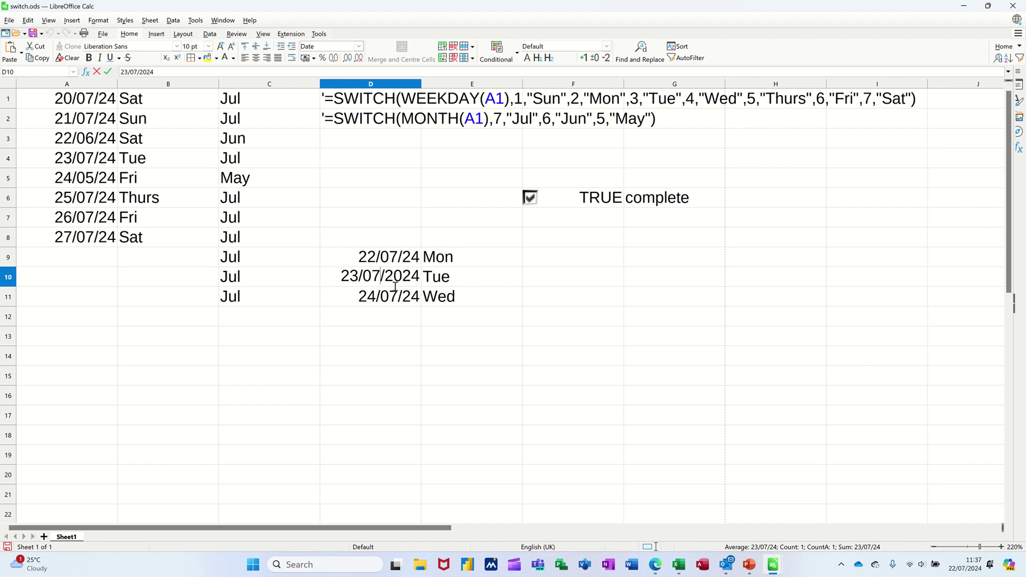
key(BackSpace)
text(6)
key(Return)
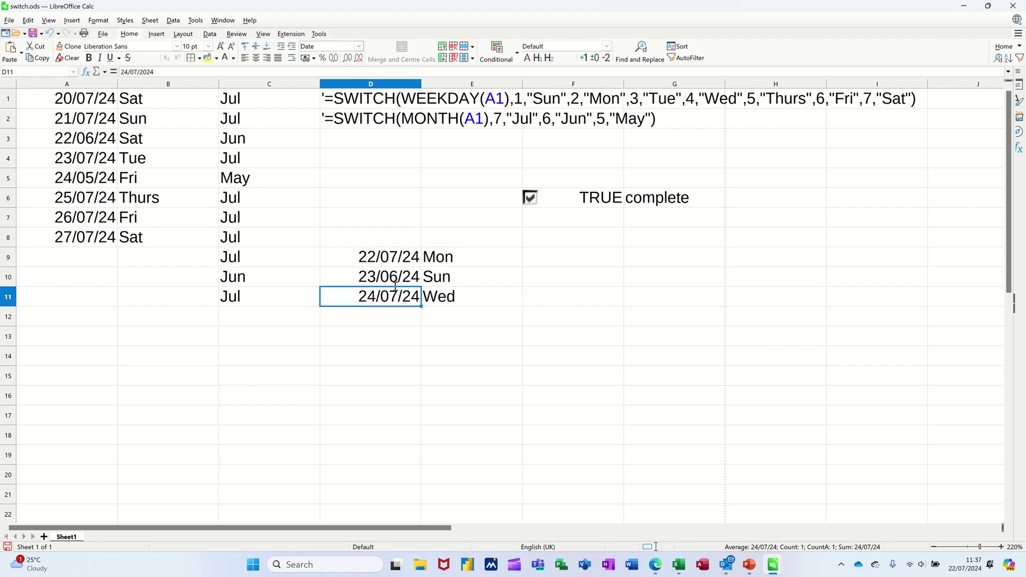
click(262, 282)
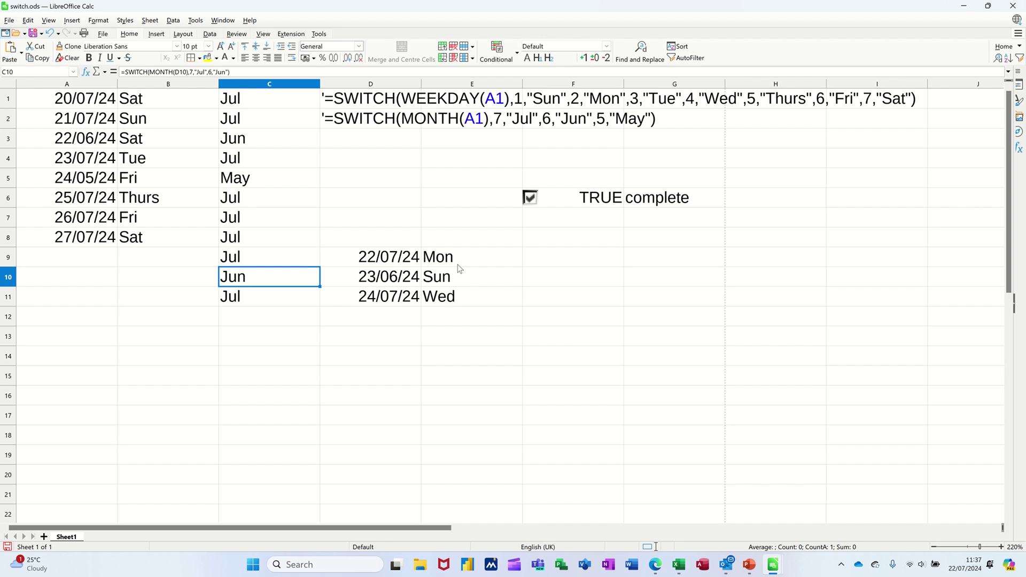
click(532, 201)
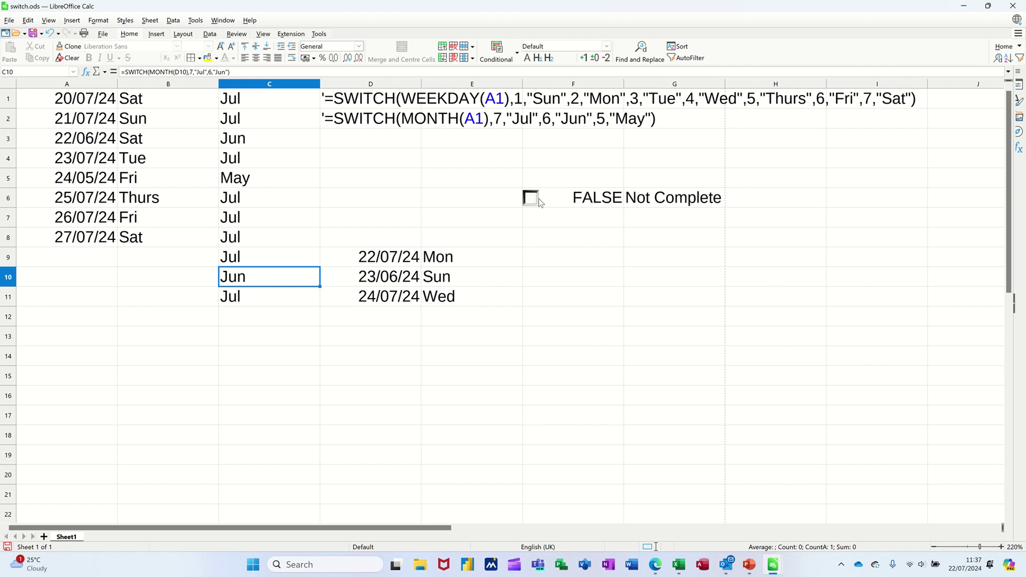
click(529, 205)
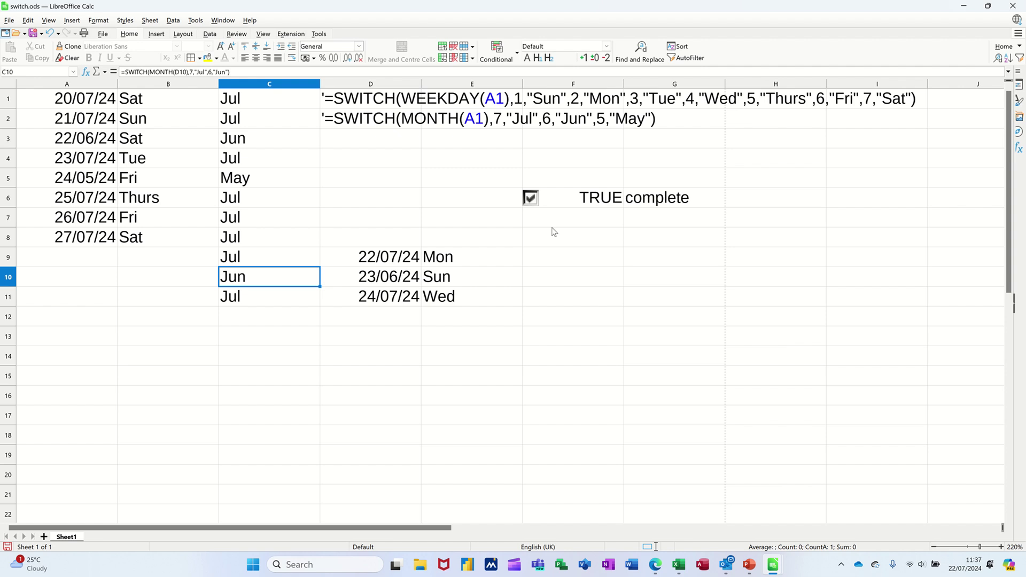
- Turn on design mode and draw a second check box in row 8
click(318, 34)
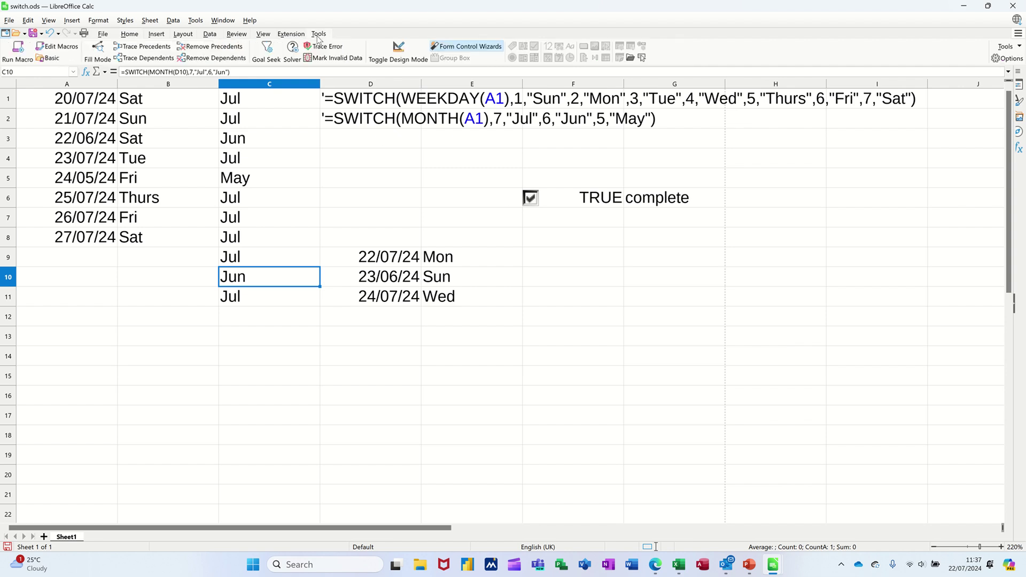
click(387, 60)
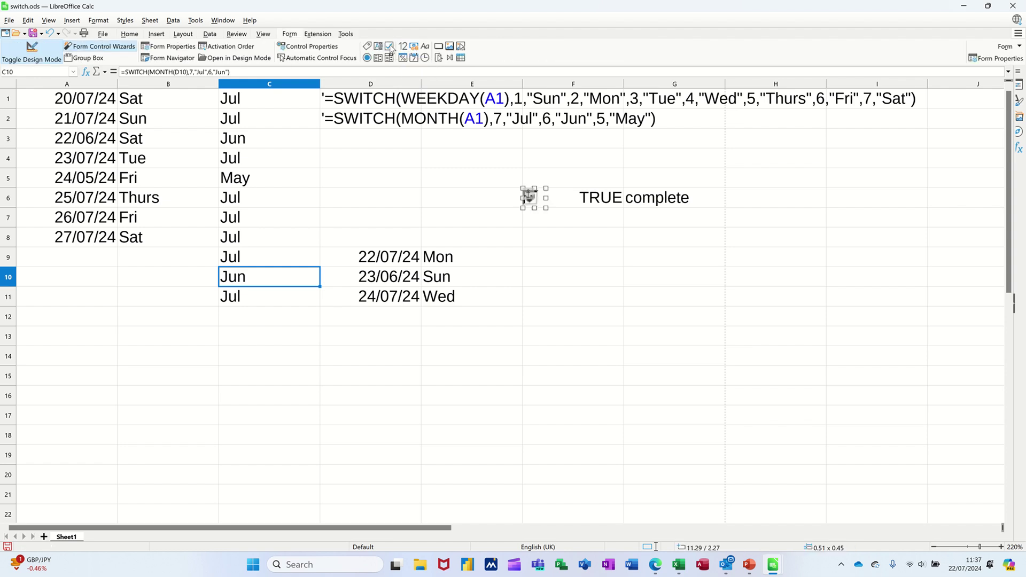
click(389, 46)
drag(527, 227, 545, 244)
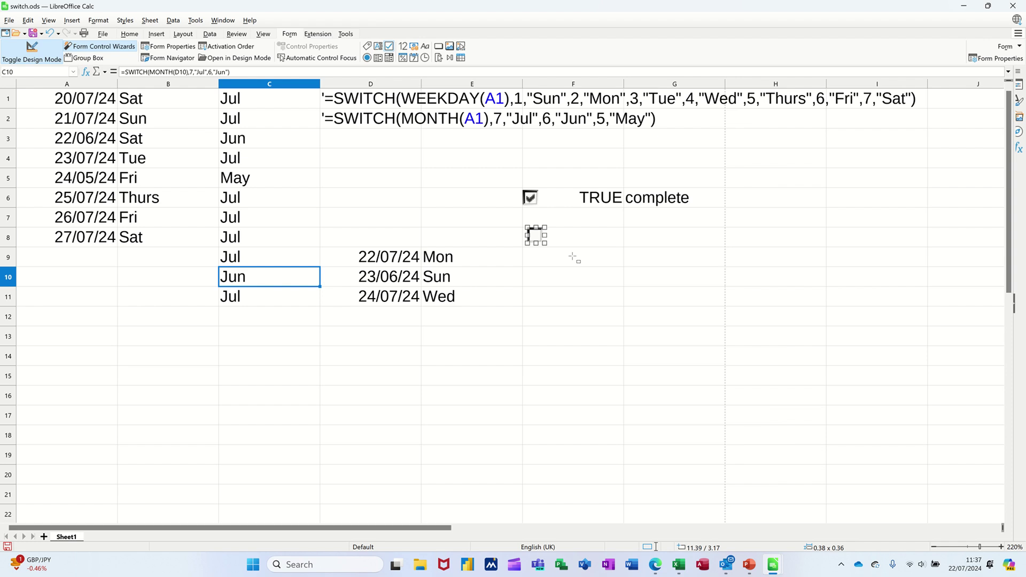
- Link the new check box to cell F8 and clear its label text
right_click(537, 235)
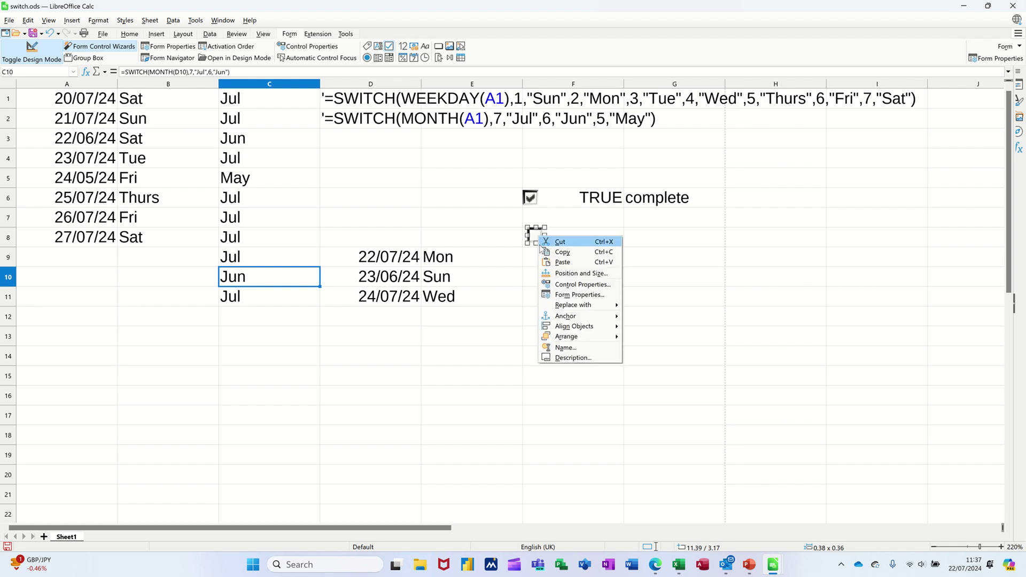
click(562, 286)
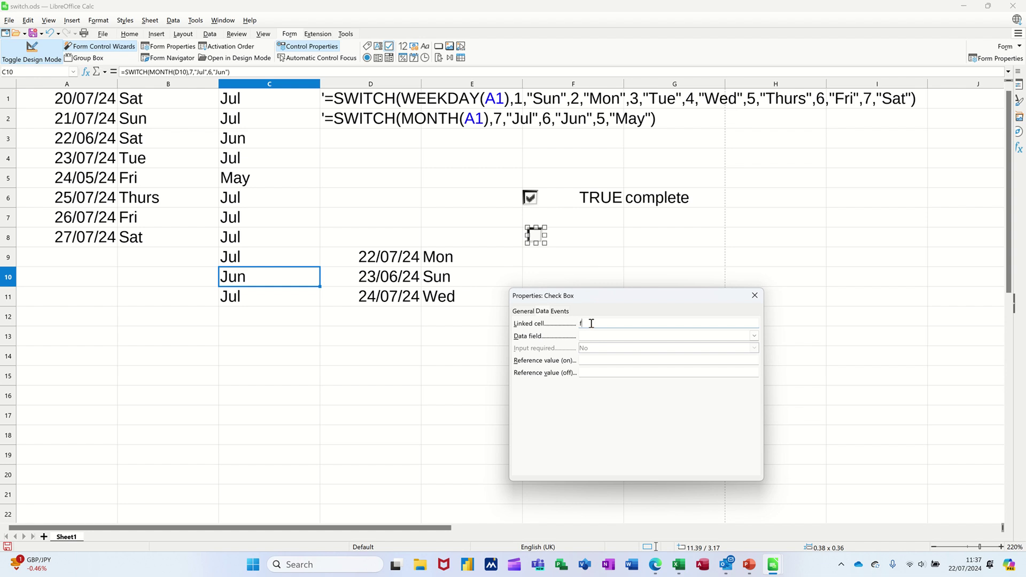
text(8)
click(527, 311)
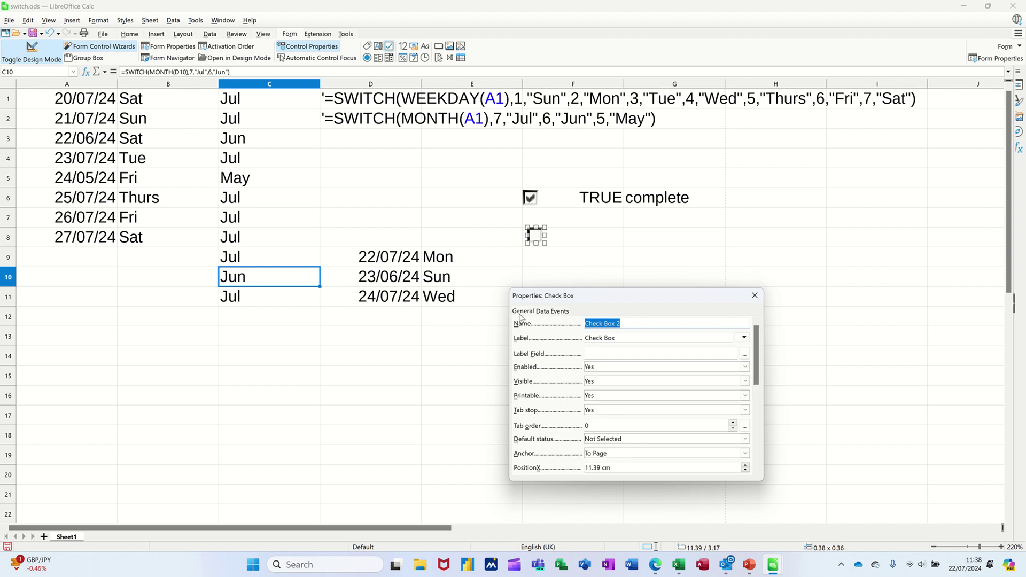
key(Tab)
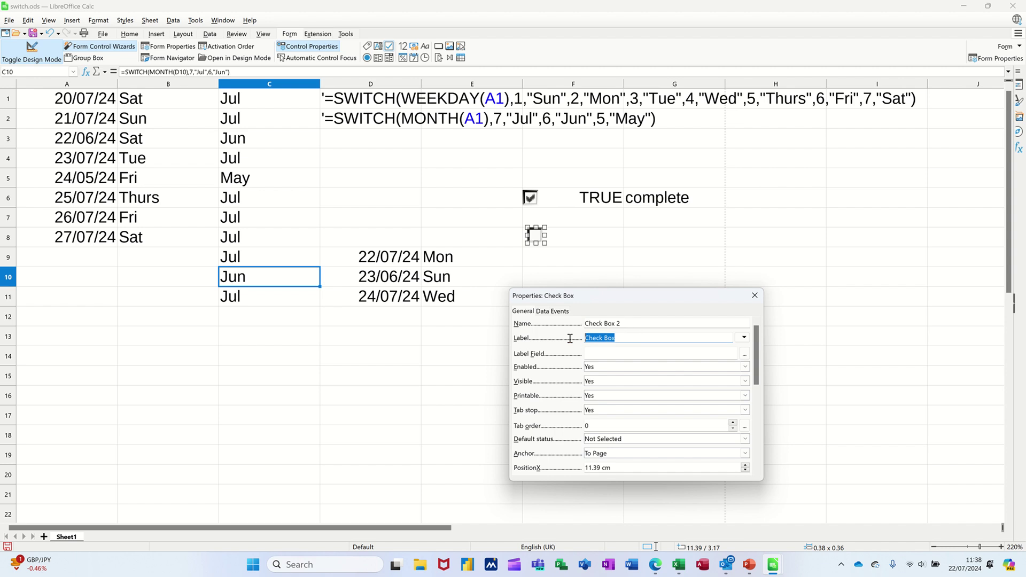
key(BackSpace)
click(755, 296)
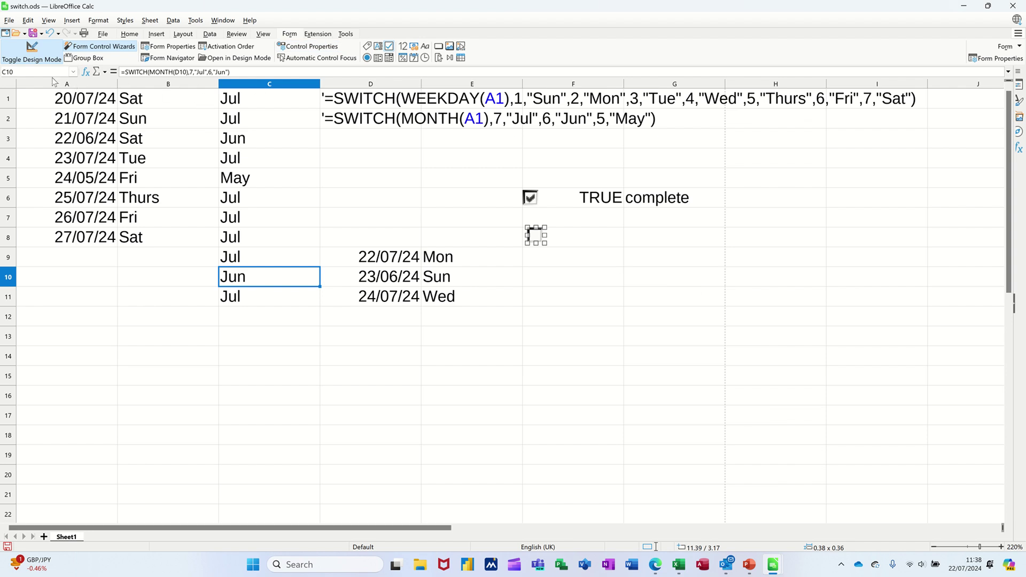
- Tick the row 8 check box, then type =SWITCH(F8,0,"Not Complete",1,"Complete") in G8
click(19, 58)
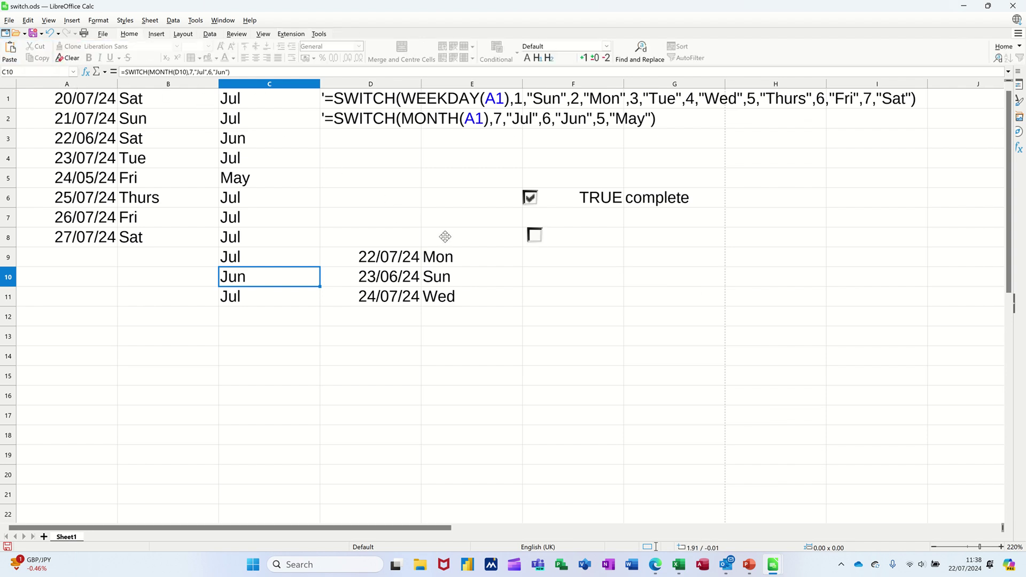
click(536, 242)
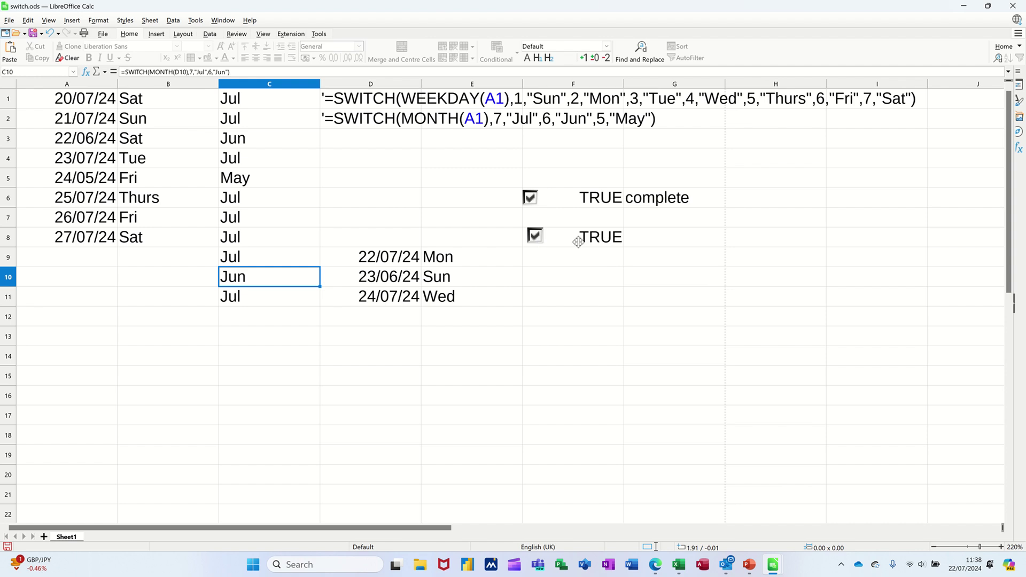
click(661, 245)
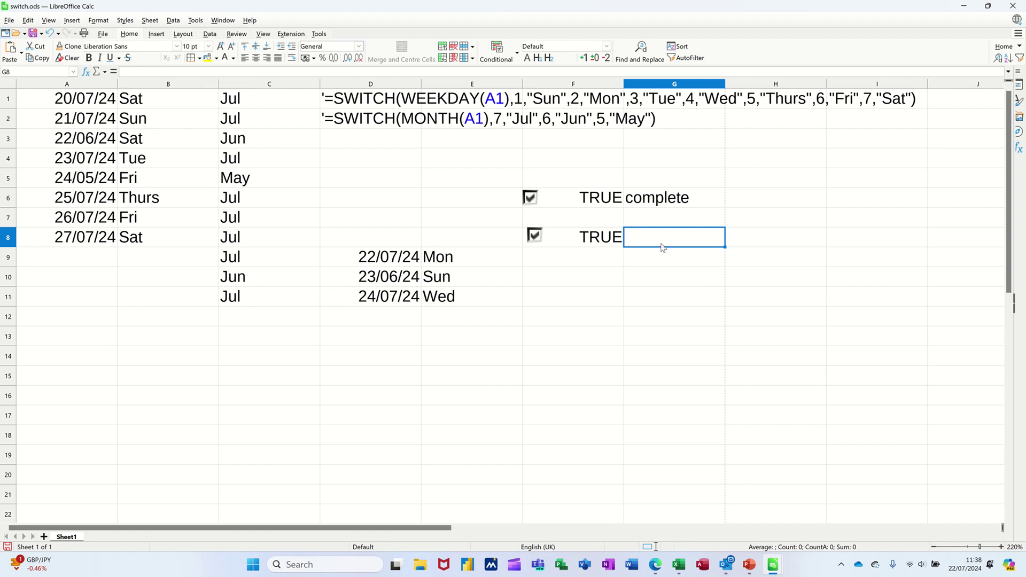
text(=)
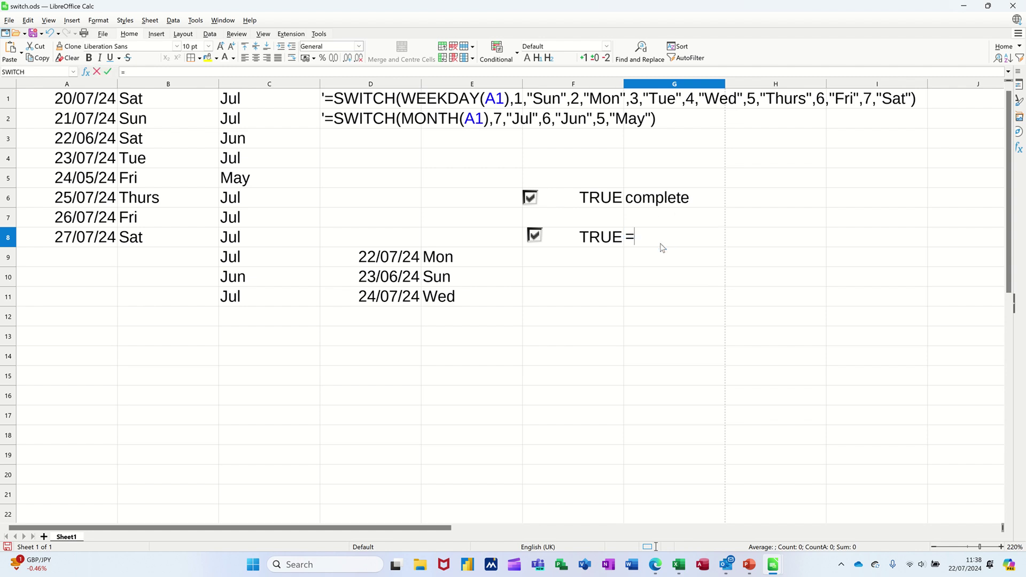
text(swi)
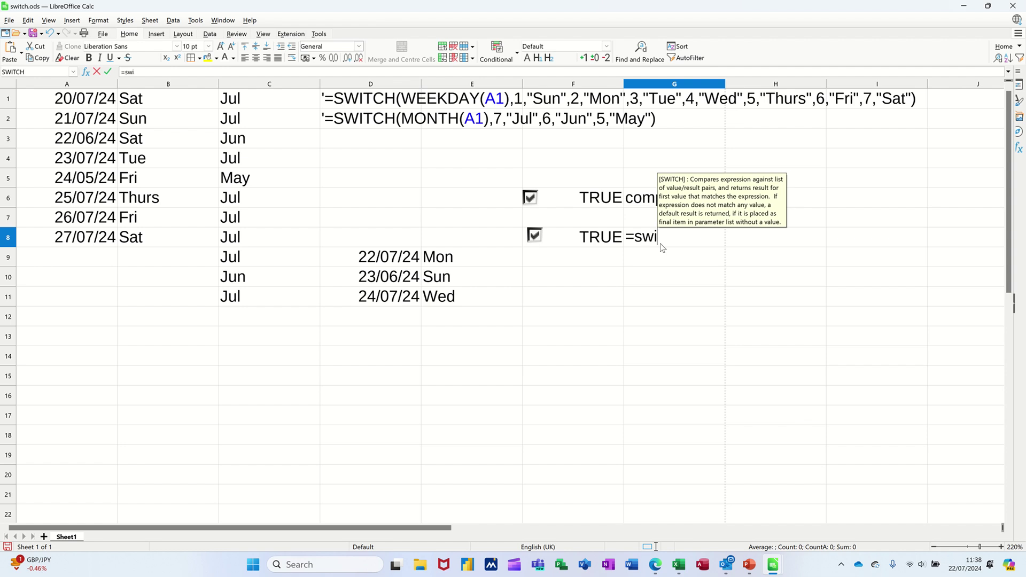
text(tch()
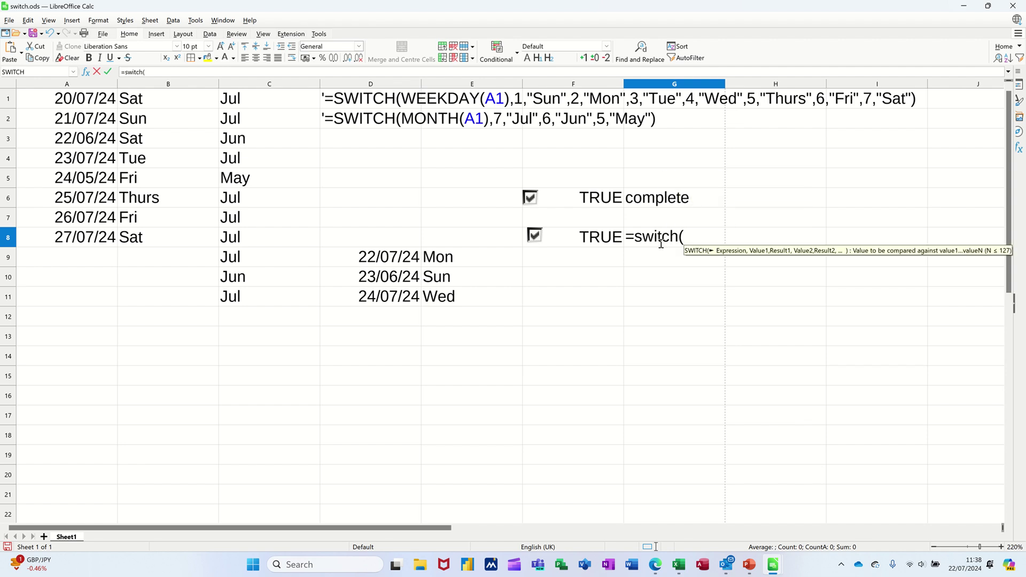
click(572, 241)
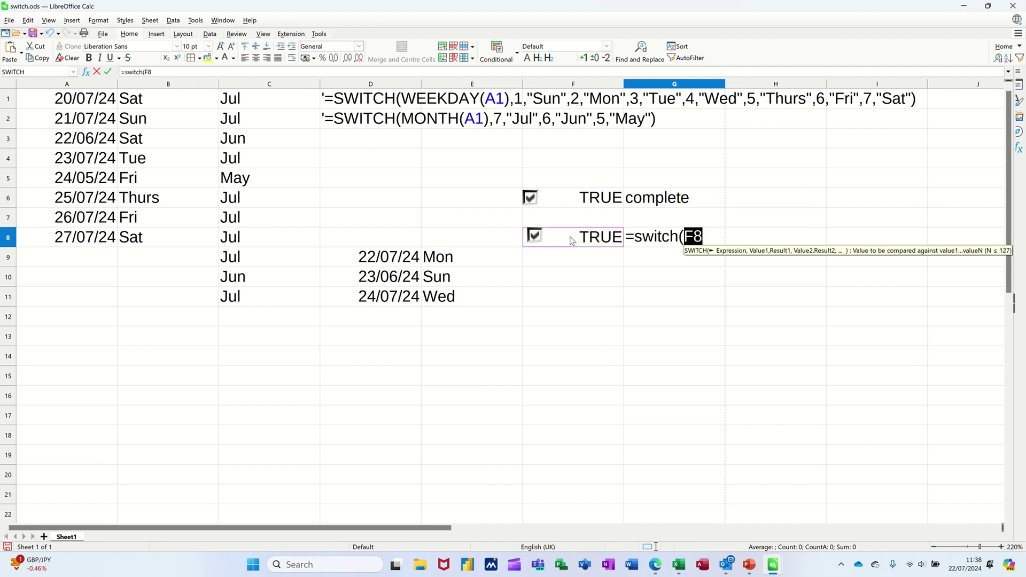
text(,)
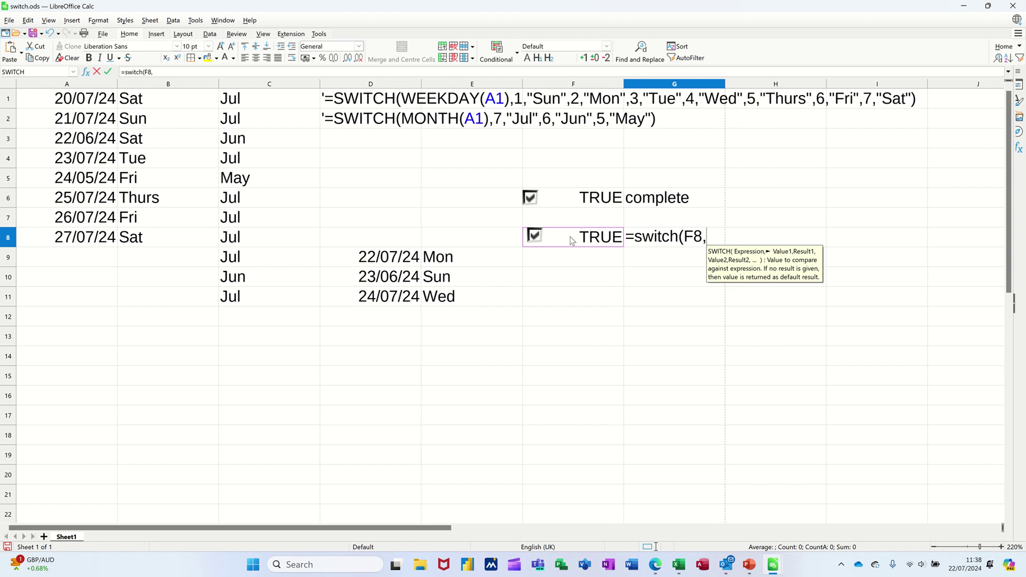
text(0)
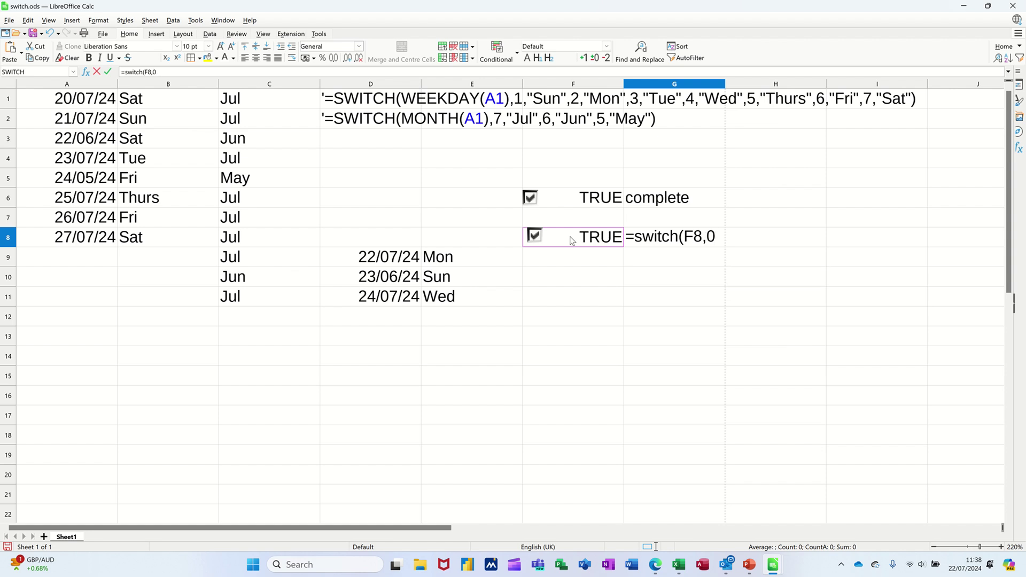
text(,"Not Complete")
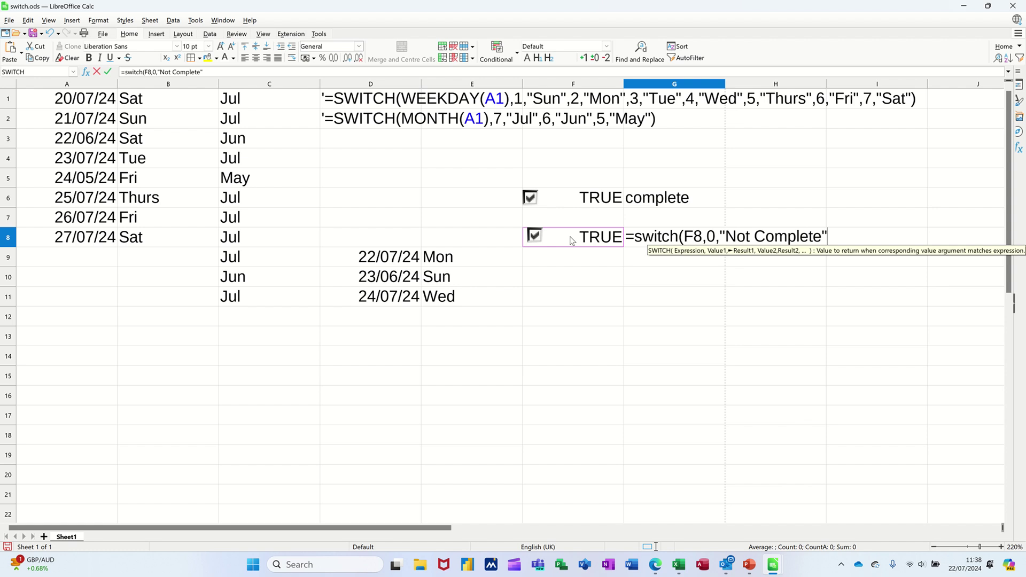
text(,1)
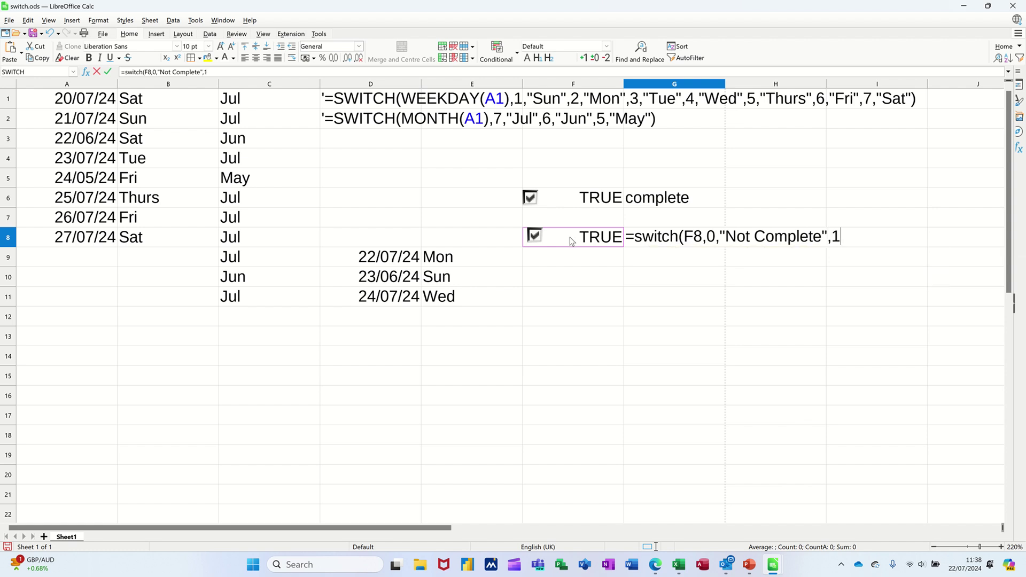
text(,)
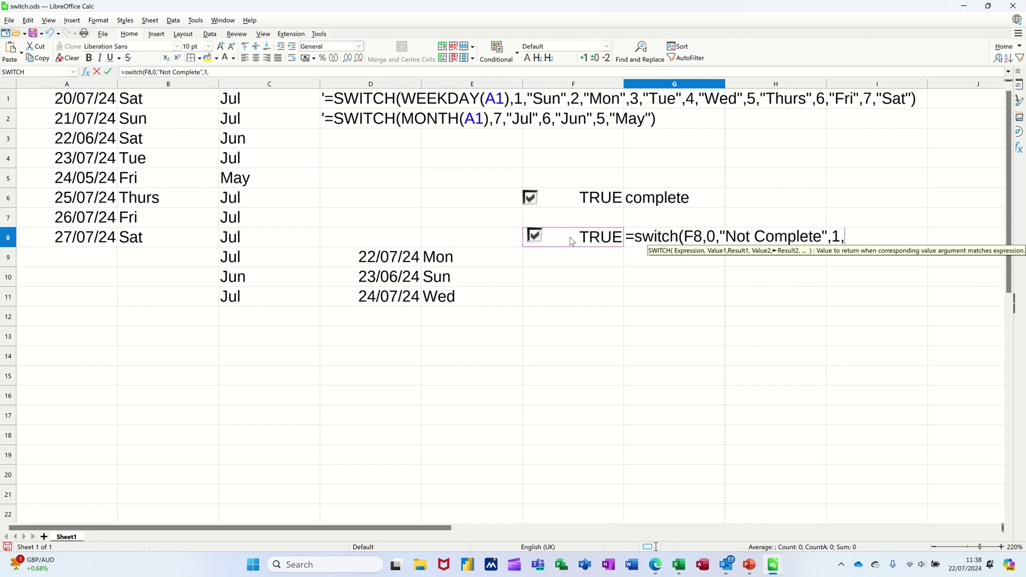
text("Co)
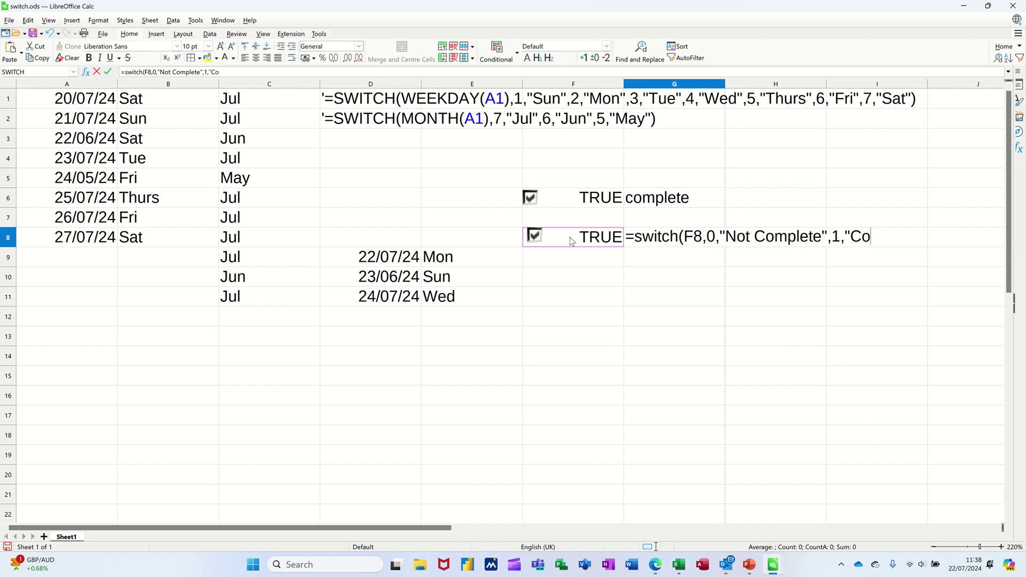
text(mplete)
text())
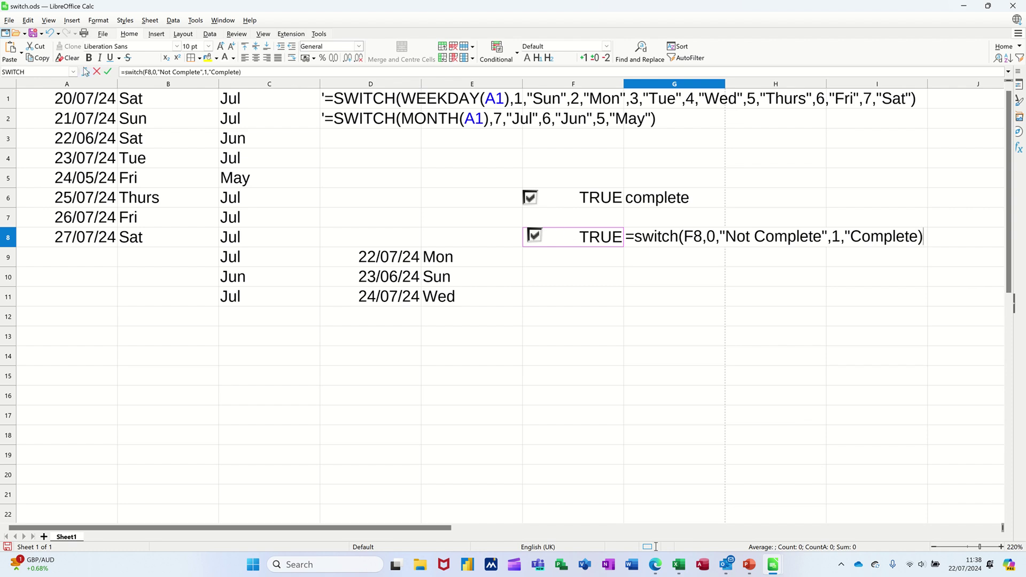
- Commit G8's =SWITCH(F8,0,"Not Complete",1,"Complete") formula with the suggested correction and test the check box
click(108, 71)
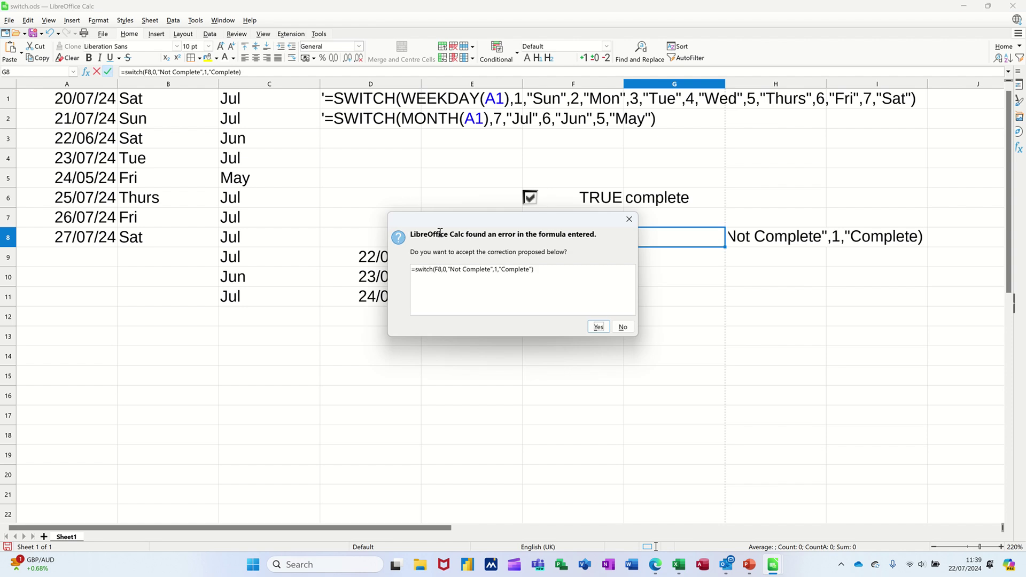
click(598, 327)
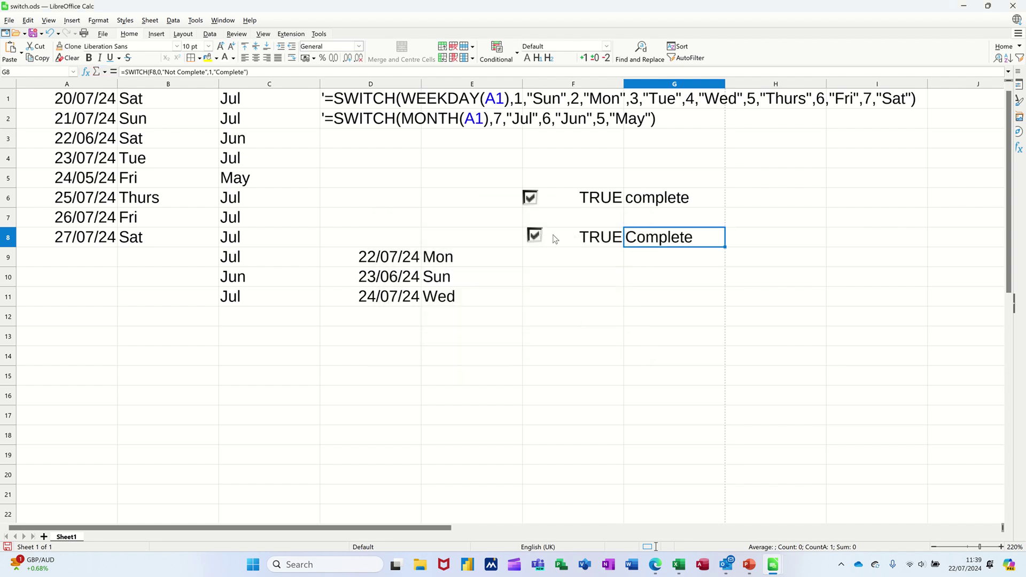
click(536, 237)
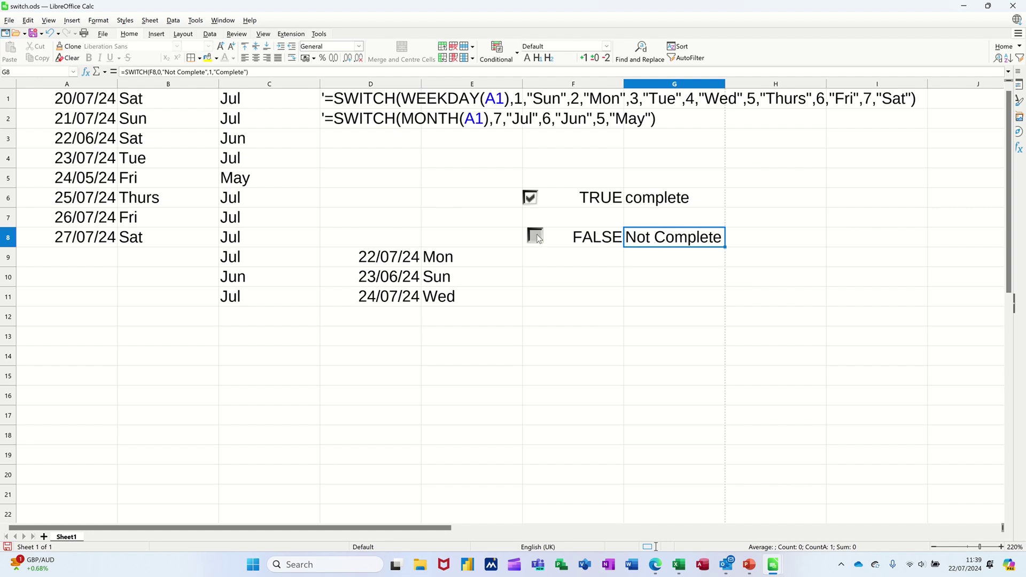
click(536, 236)
- Make F8's font white to hide its TRUE/FALSE text, and leave the check box unticked
click(587, 241)
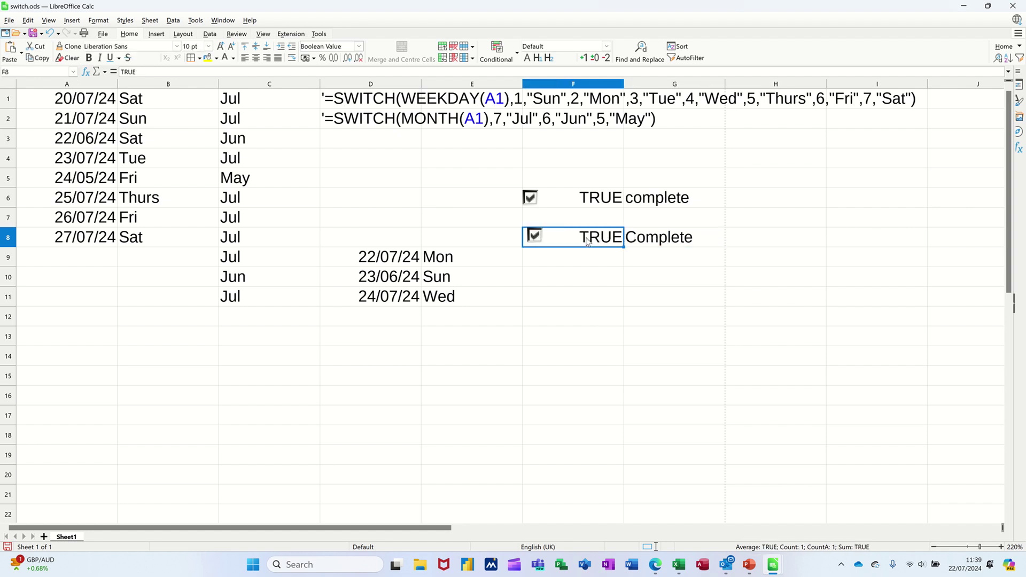
click(226, 59)
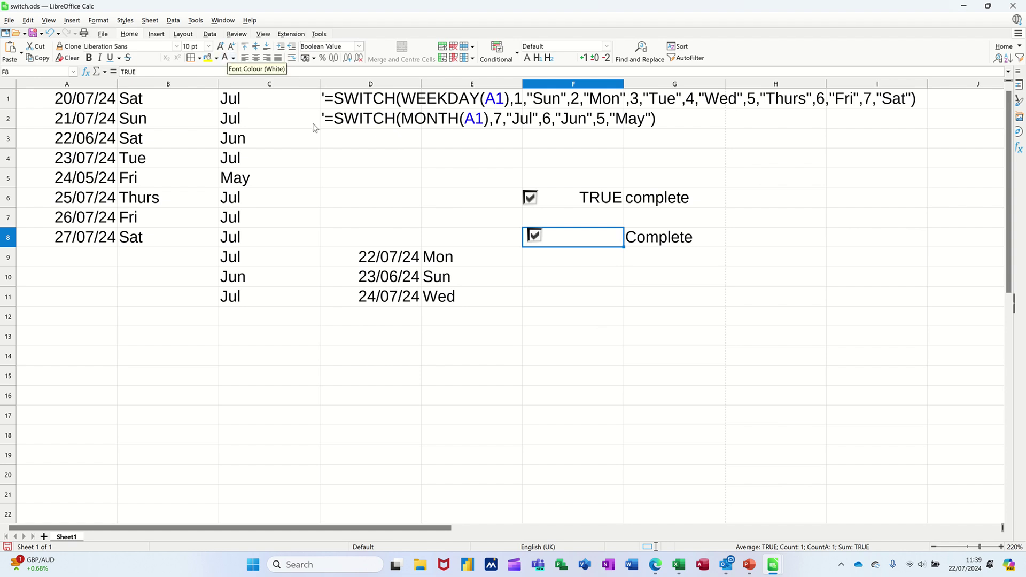
key(Down)
key(Down)
click(535, 235)
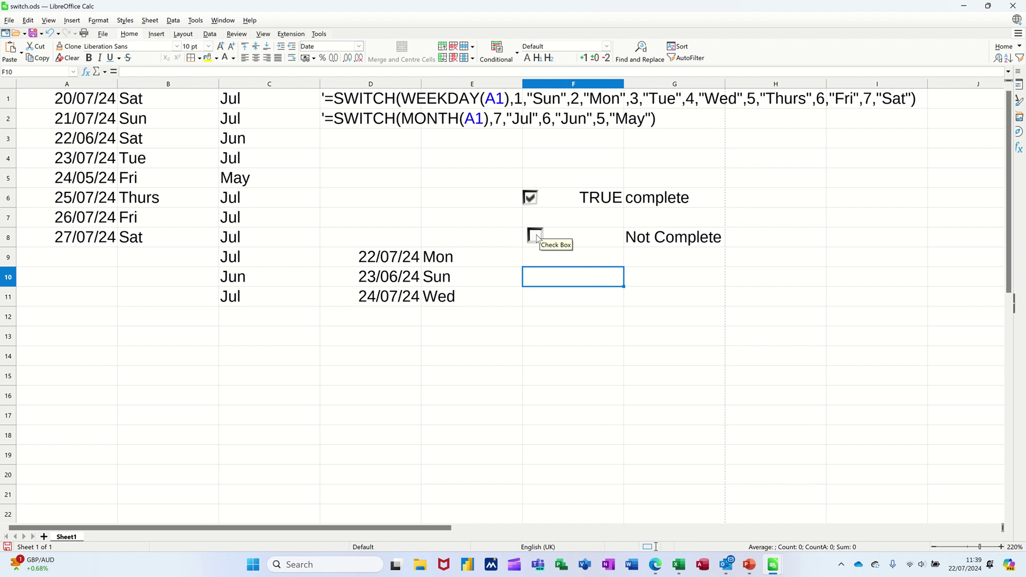
click(665, 244)
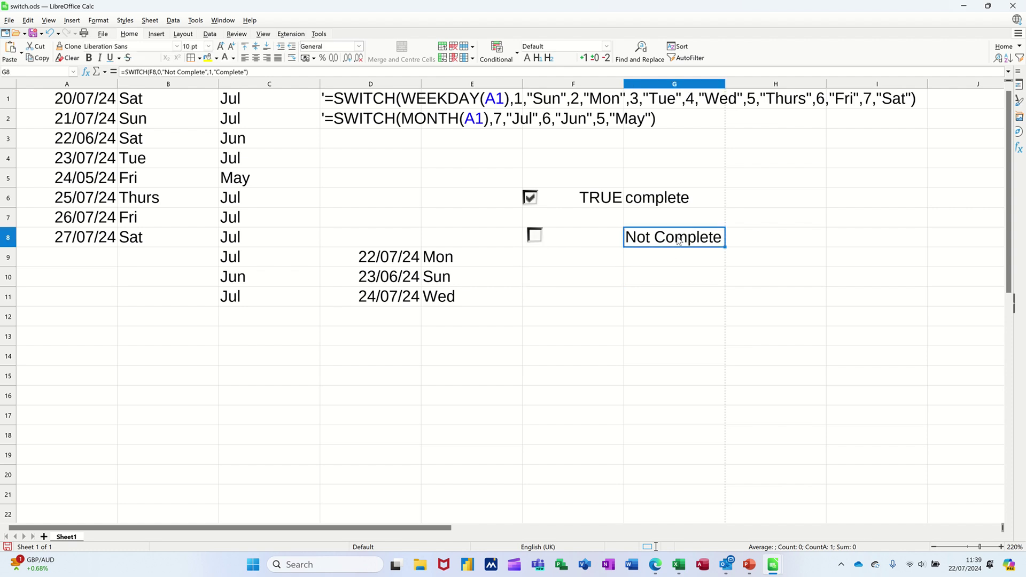